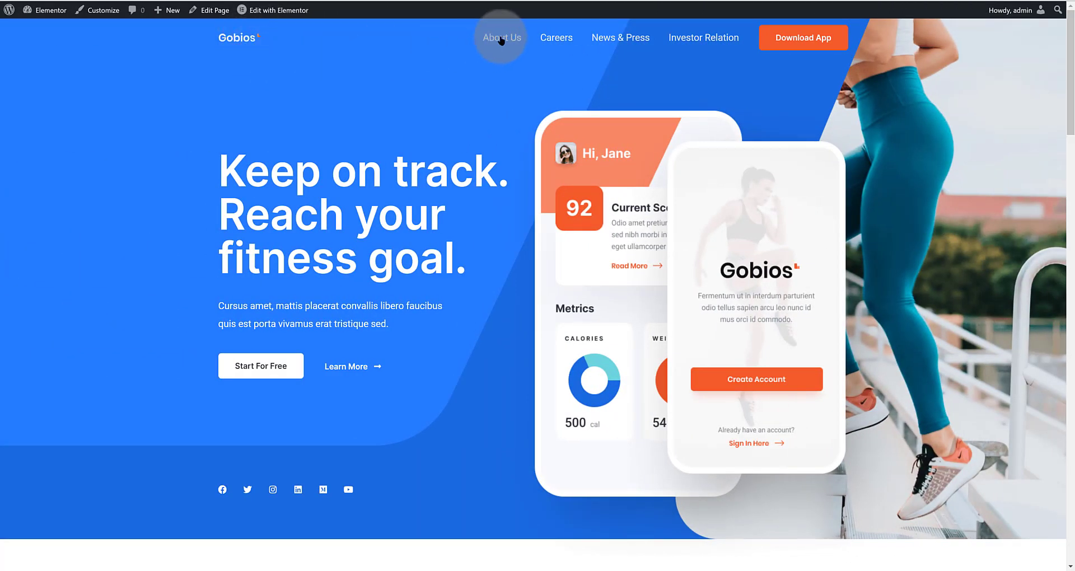
# Step: Scroll the Gobios front page up and down to inspect the current header
pyautogui.scroll(-1, 605, 42)
pyautogui.scroll(-2, 605, 44)
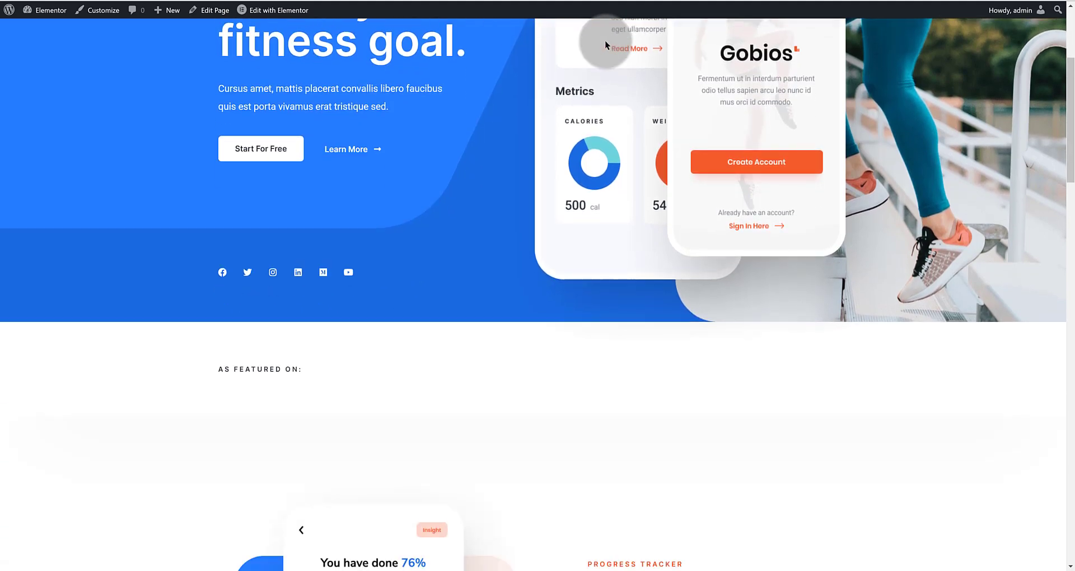
pyautogui.scroll(-4, 605, 44)
pyautogui.scroll(7, 605, 39)
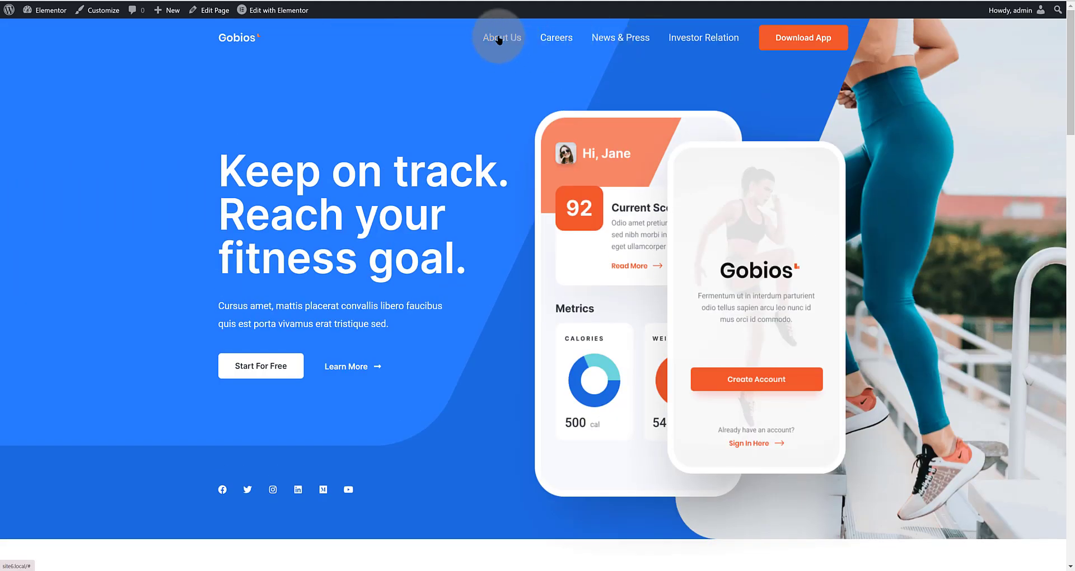
pyautogui.scroll(-1, 336, 34)
# Step: Install and activate the Elementor Header & Footer Builder plugin from Plugins > Add New
pyautogui.moveTo(45, 10)
pyautogui.click(54, 32)
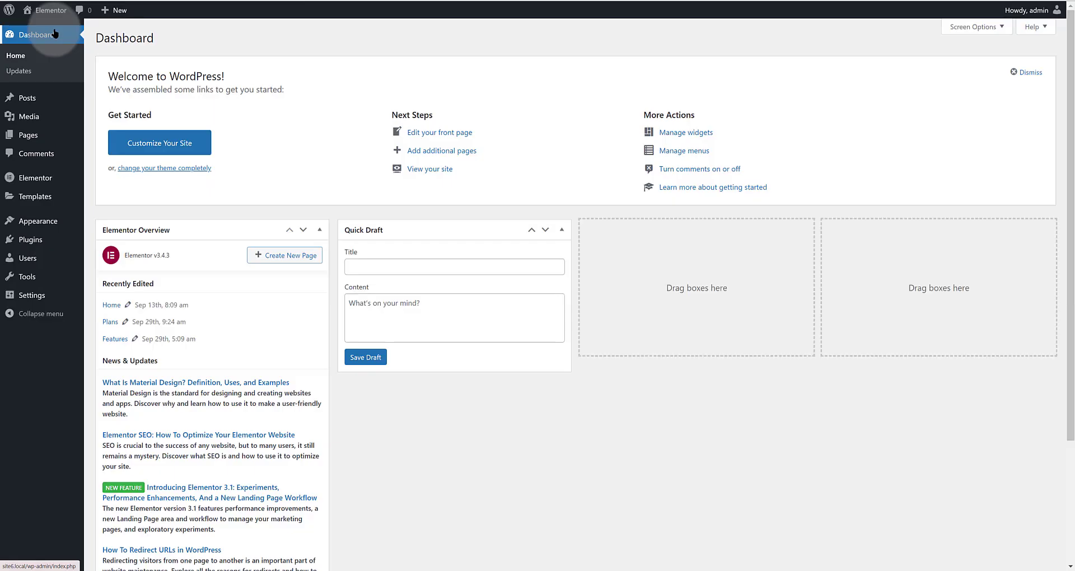
pyautogui.click(47, 221)
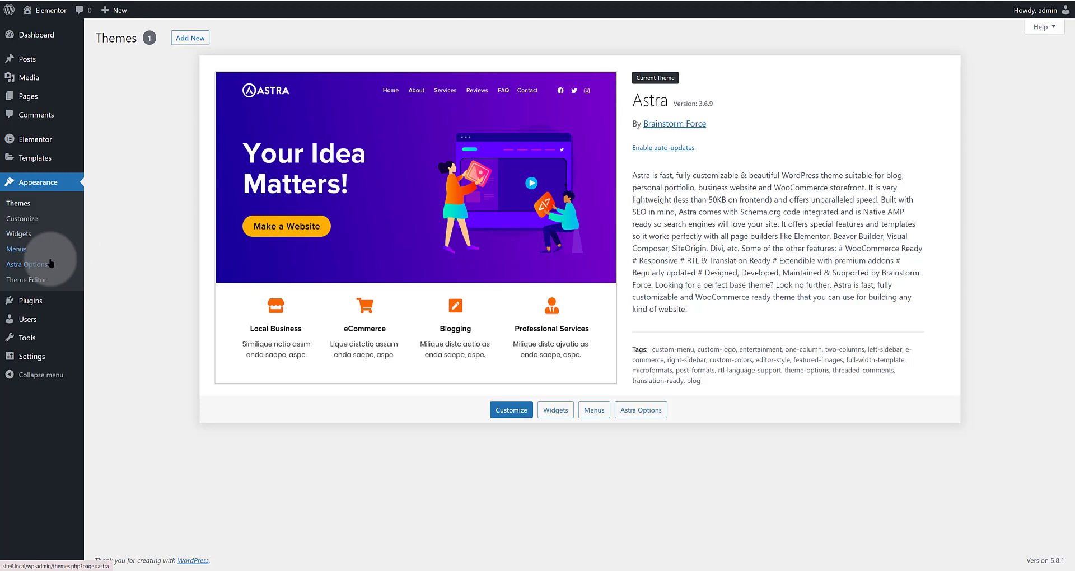
pyautogui.click(35, 300)
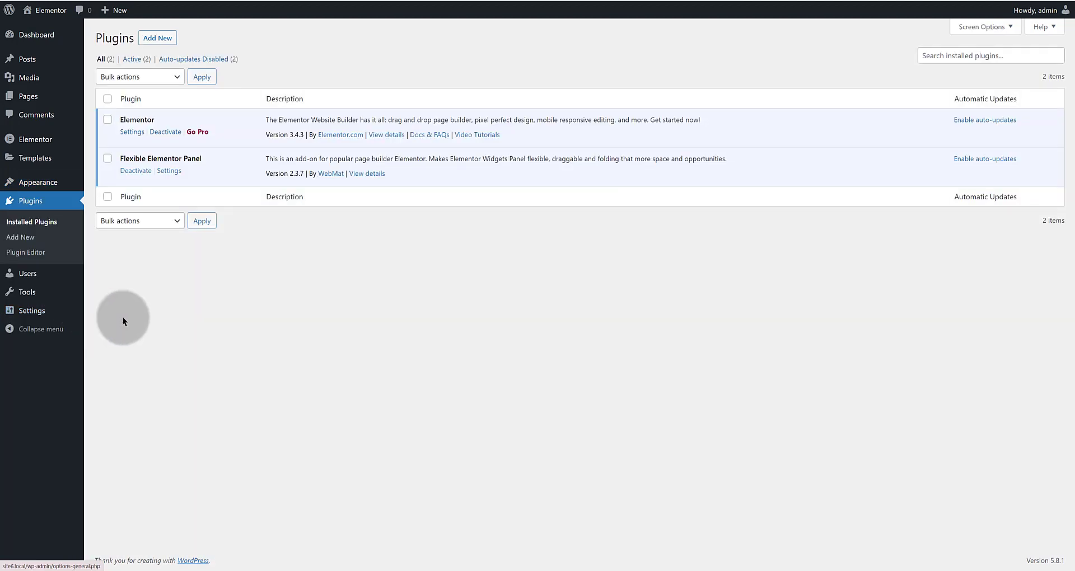
pyautogui.click(158, 38)
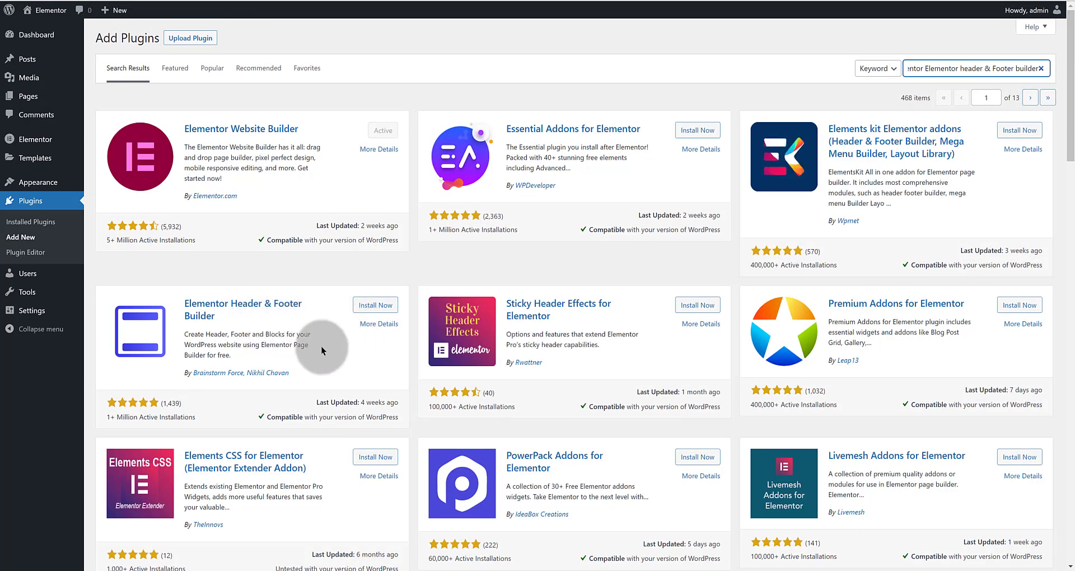
pyautogui.click(371, 306)
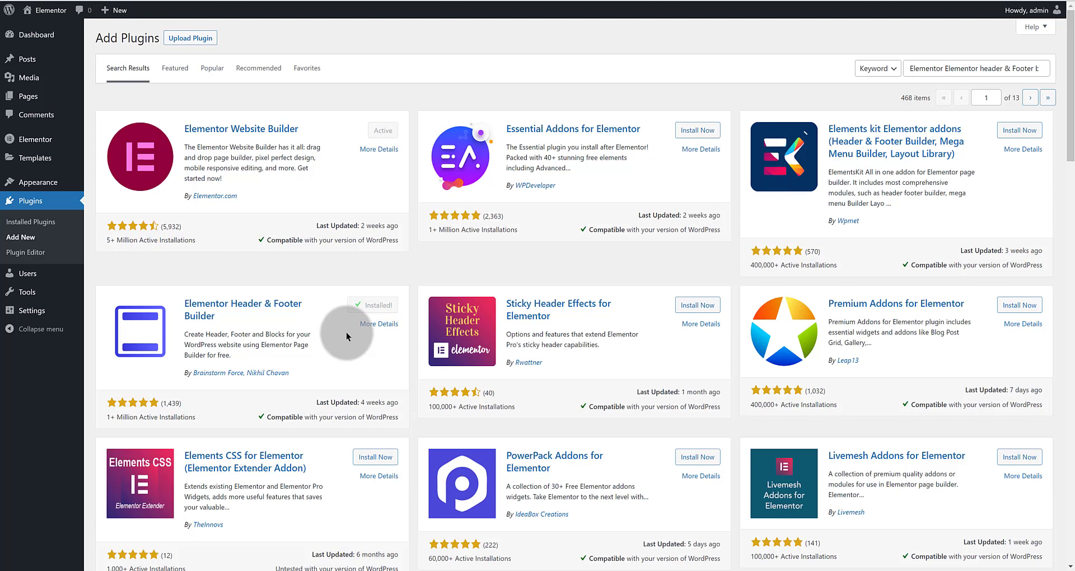
pyautogui.click(378, 306)
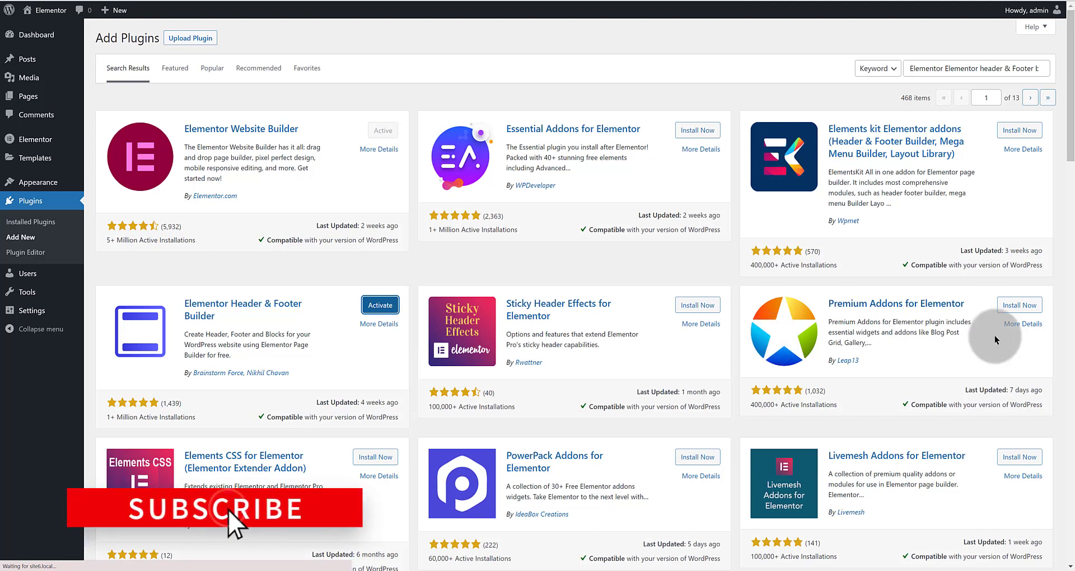
# Step: Search for, install and activate Sticky Header Effects for Elementor
pyautogui.click(794, 82)
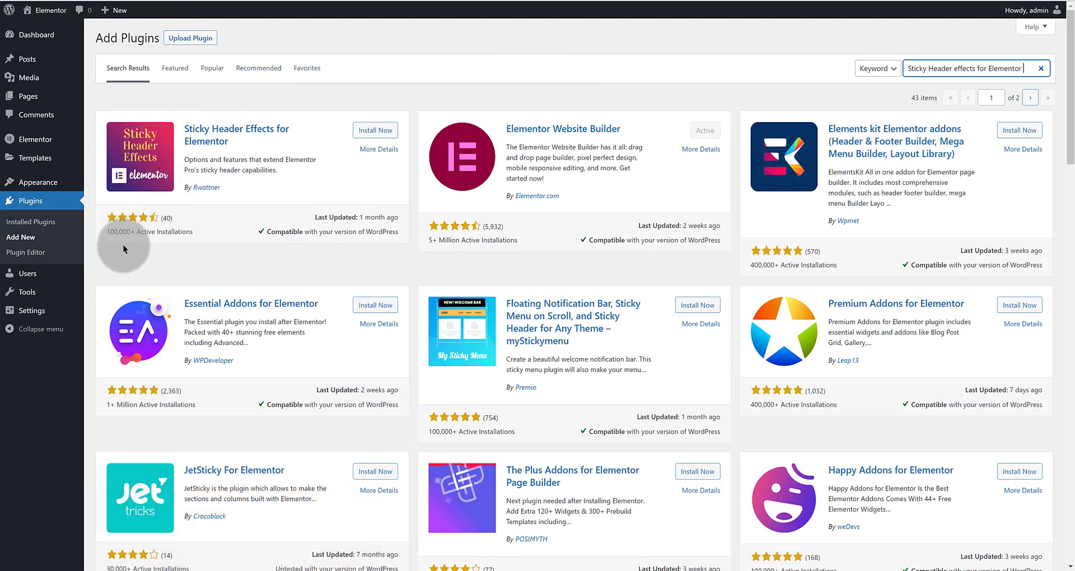
pyautogui.click(379, 130)
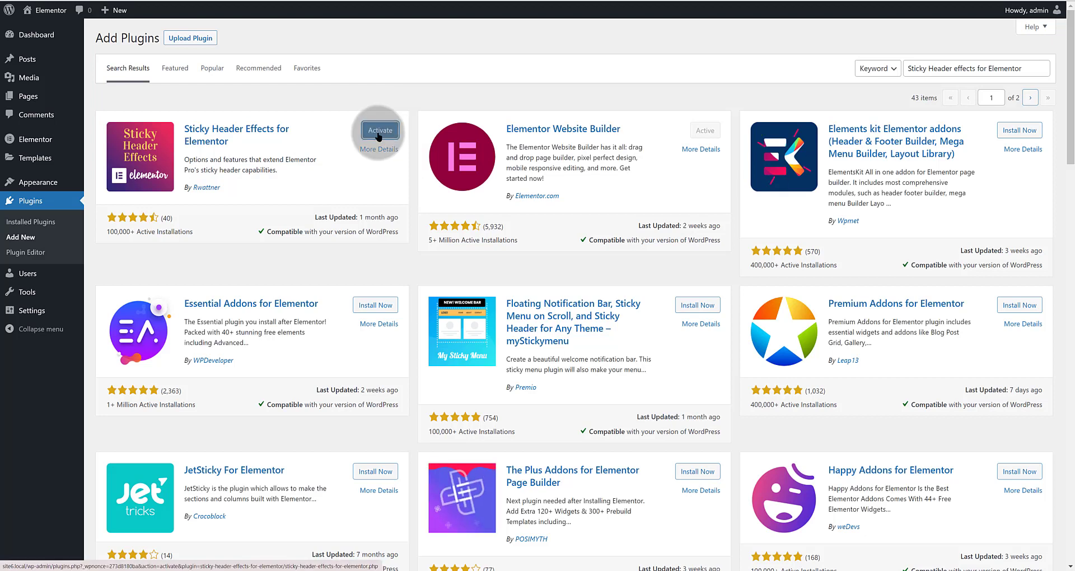
pyautogui.click(379, 131)
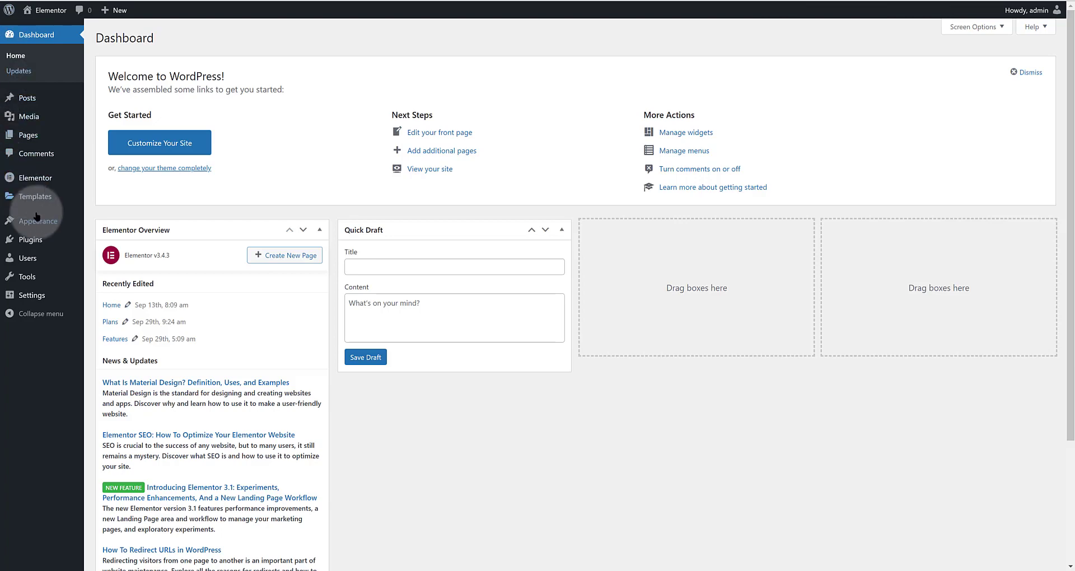
# Step: Start a new Header & Footer Builder template titled 'Header', skipping onboarding
pyautogui.moveTo(51, 224)
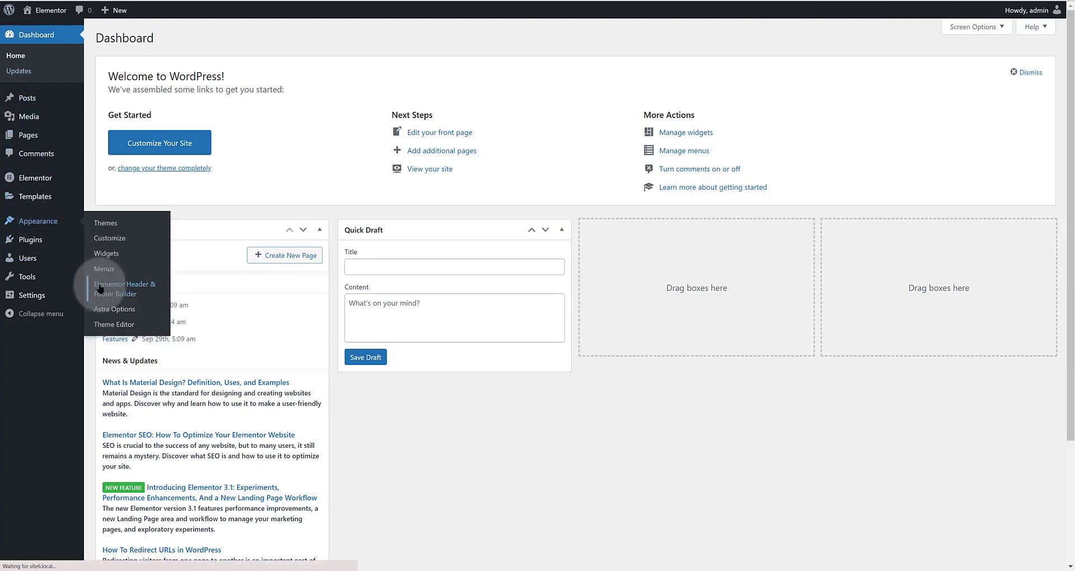
pyautogui.click(124, 288)
pyautogui.click(308, 44)
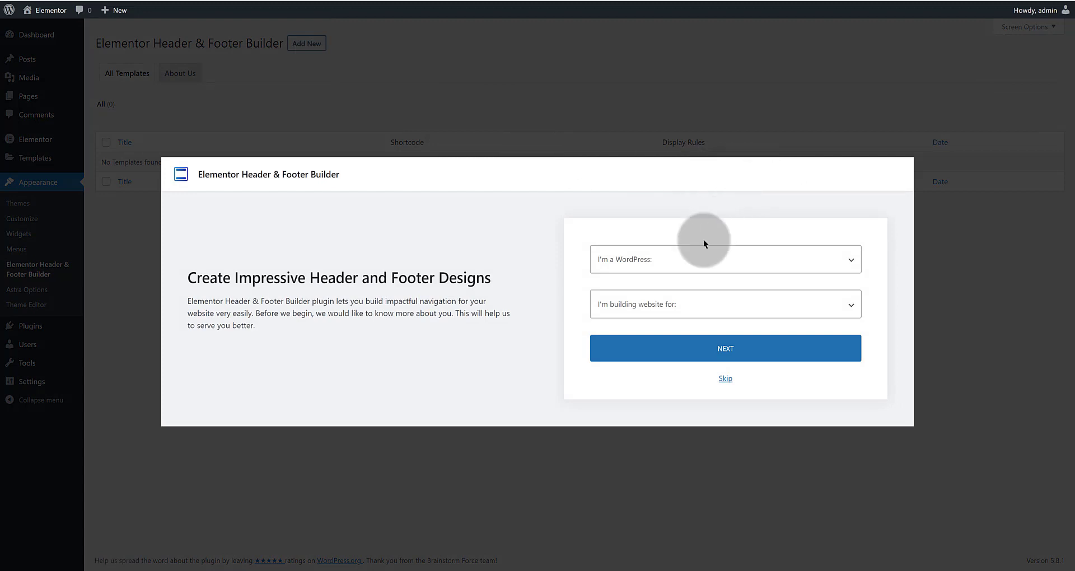
pyautogui.click(728, 379)
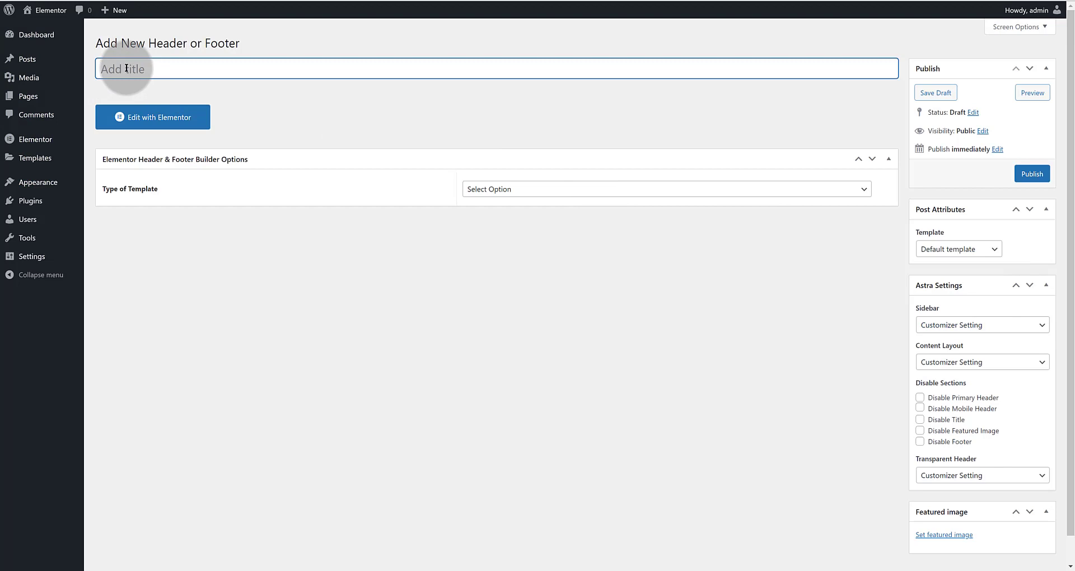
pyautogui.write('Header')
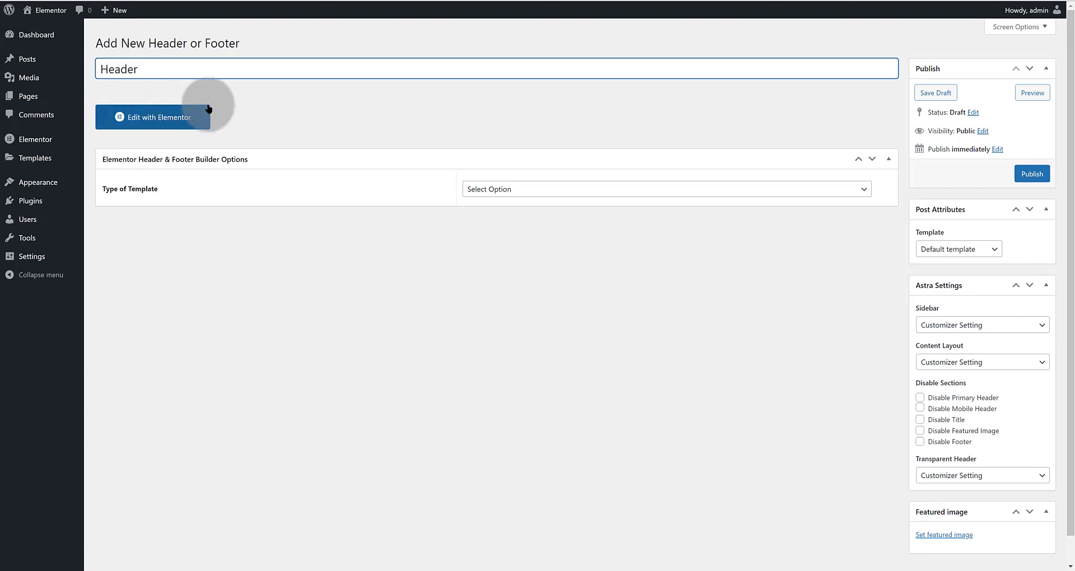
# Step: Set the template type to Header and display it on the Entire Website
pyautogui.click(595, 189)
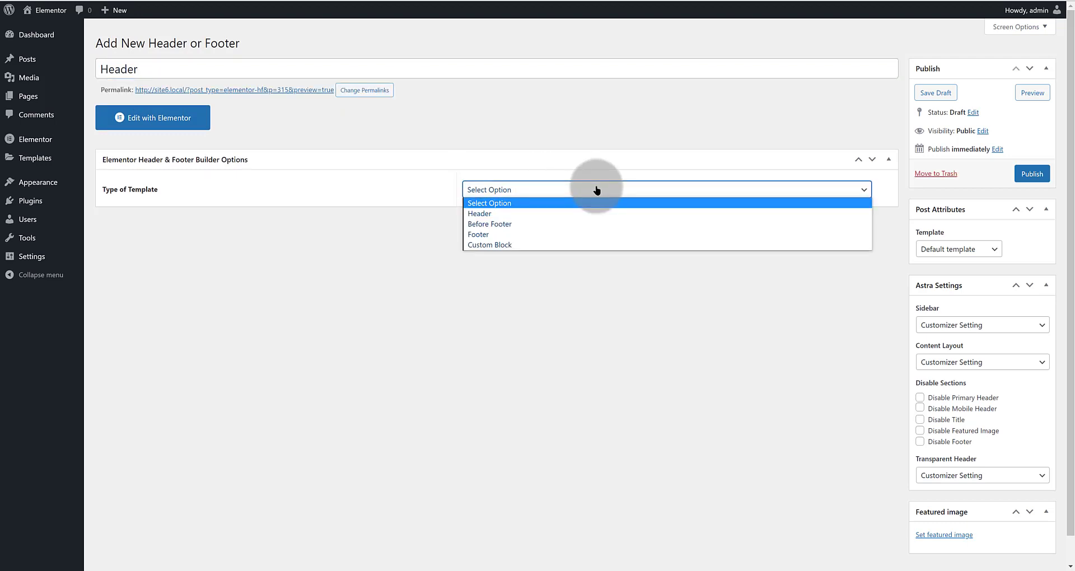
pyautogui.click(515, 214)
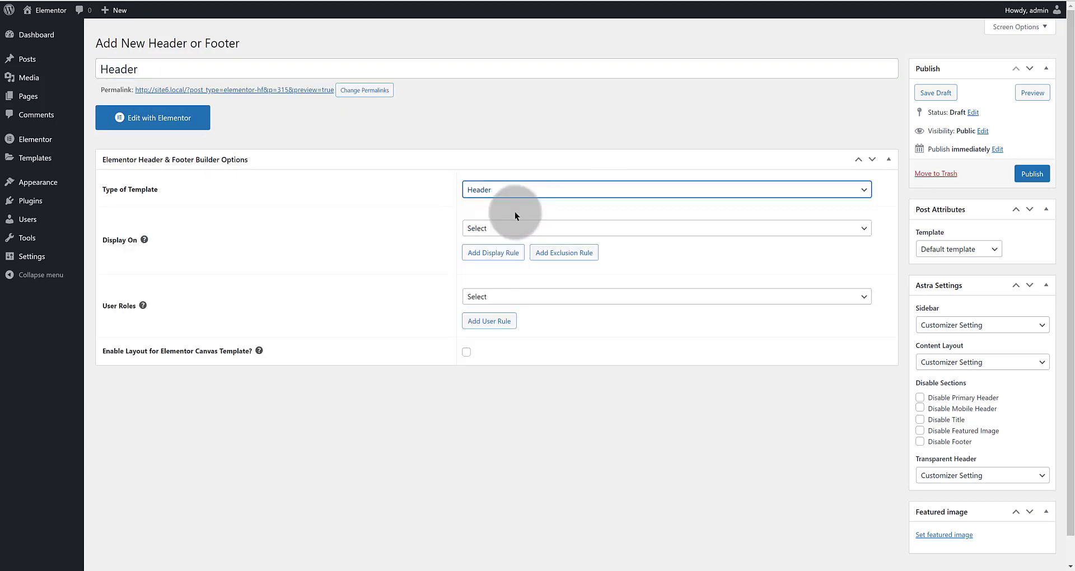
pyautogui.click(540, 228)
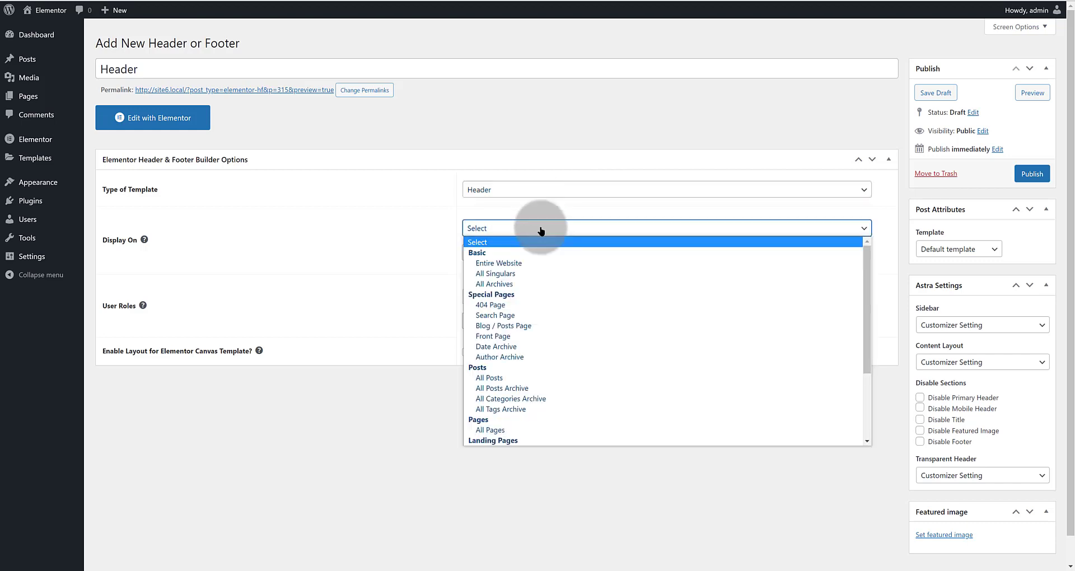
pyautogui.click(520, 263)
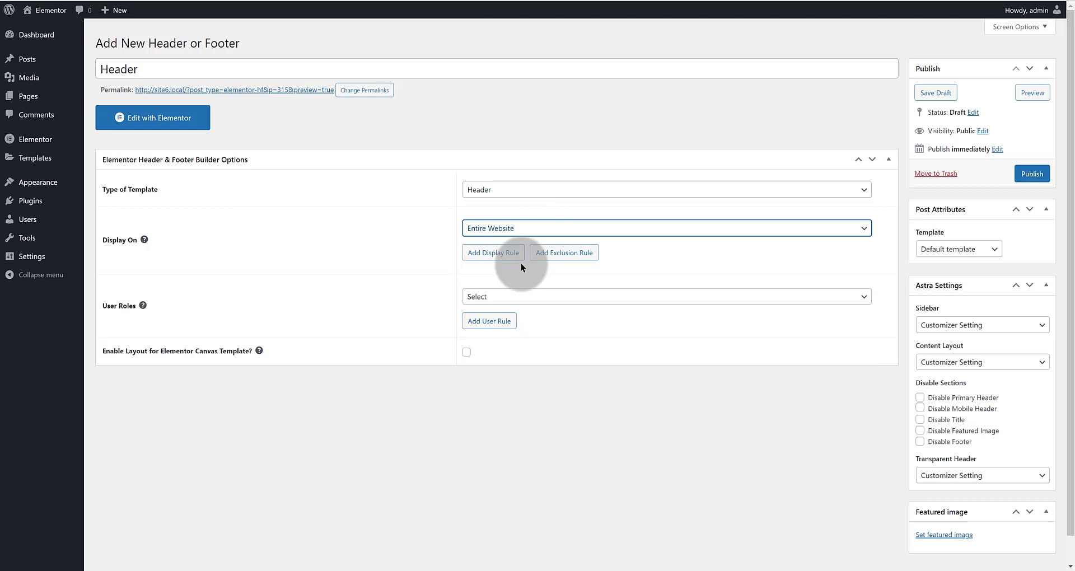
pyautogui.click(523, 230)
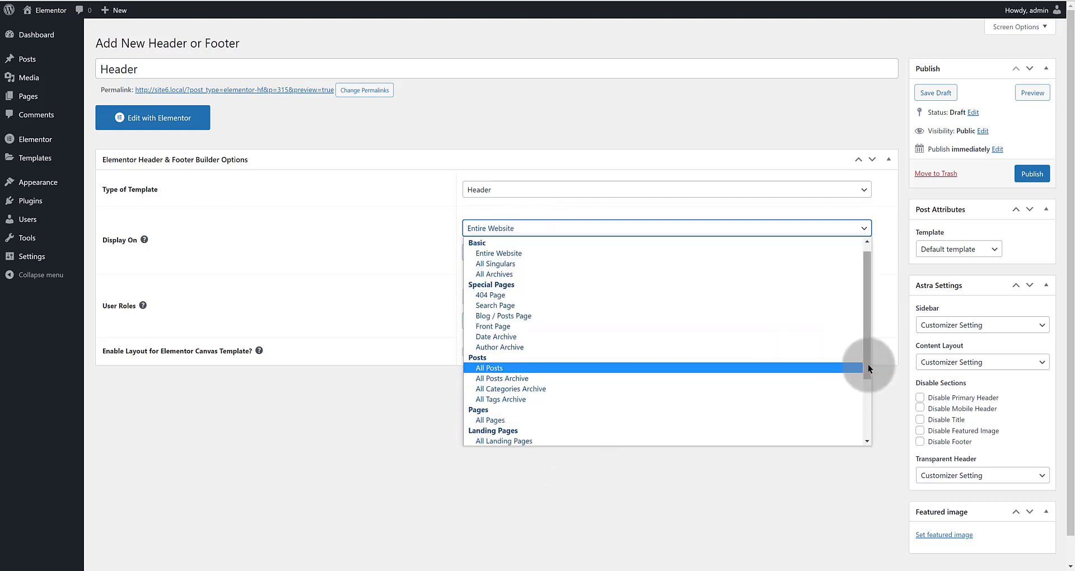
pyautogui.moveTo(868, 365); pyautogui.dragTo(833, 229)
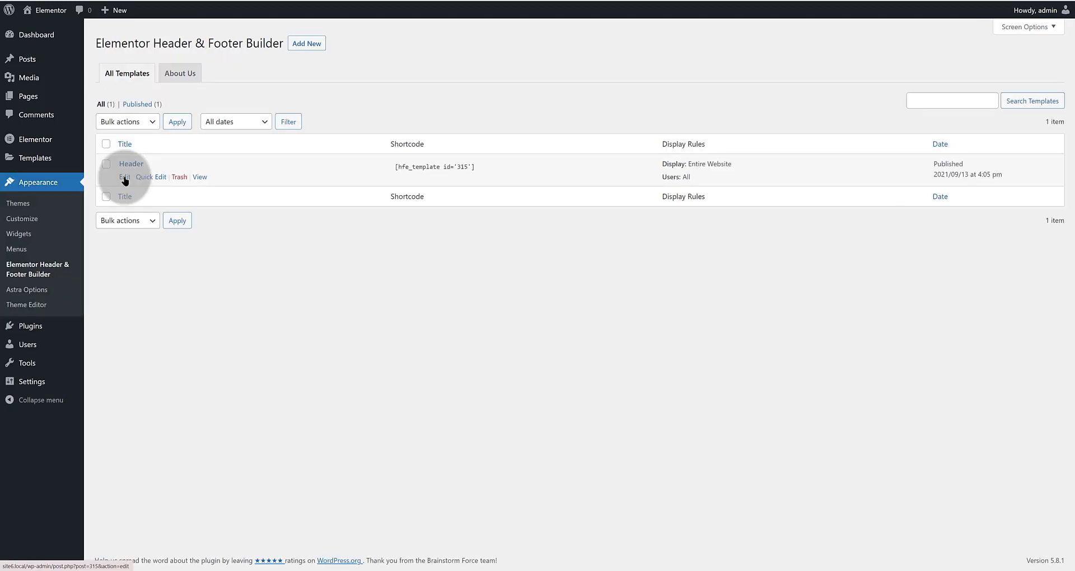
# Step: Open the Header template in Elementor and add a one-third/two-thirds two-column section
pyautogui.click(124, 177)
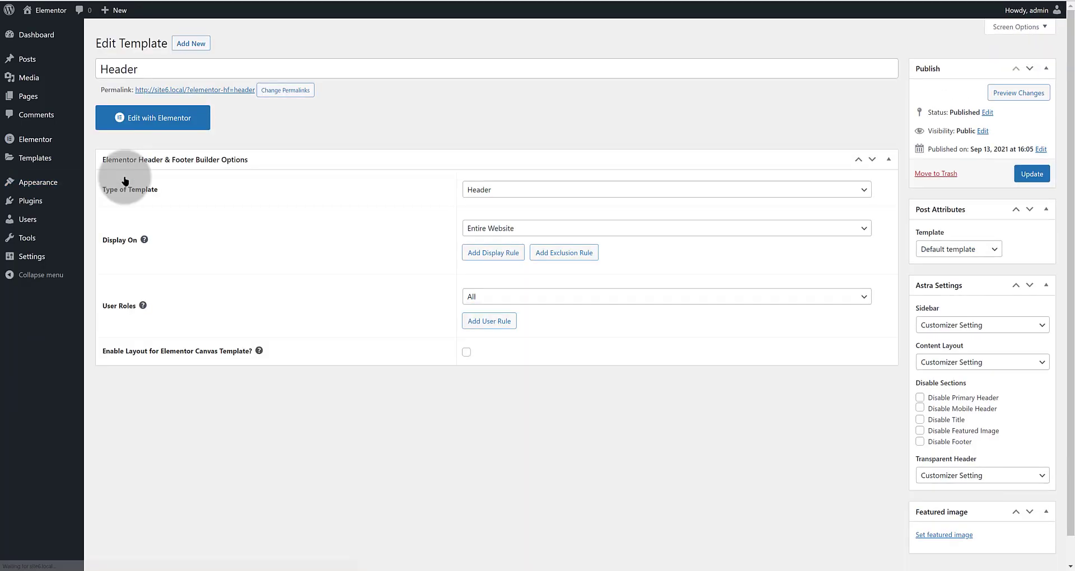
pyautogui.click(146, 116)
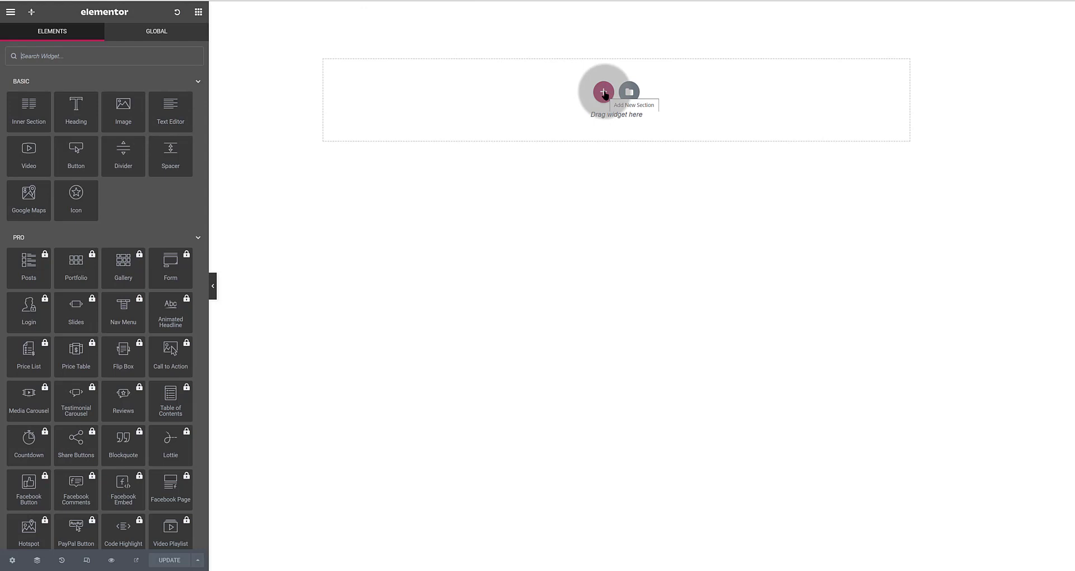
pyautogui.click(603, 92)
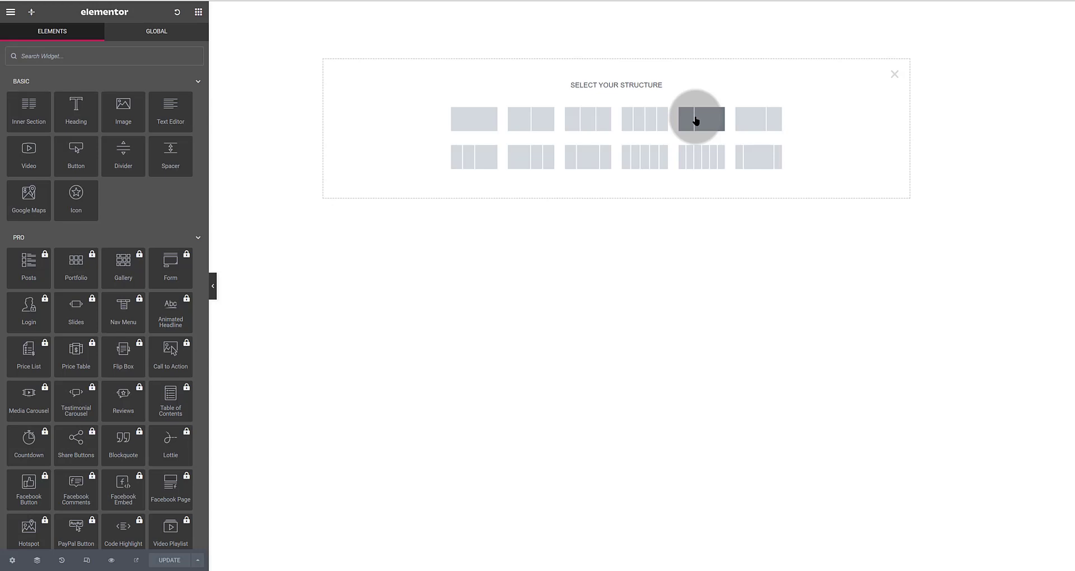
pyautogui.click(695, 121)
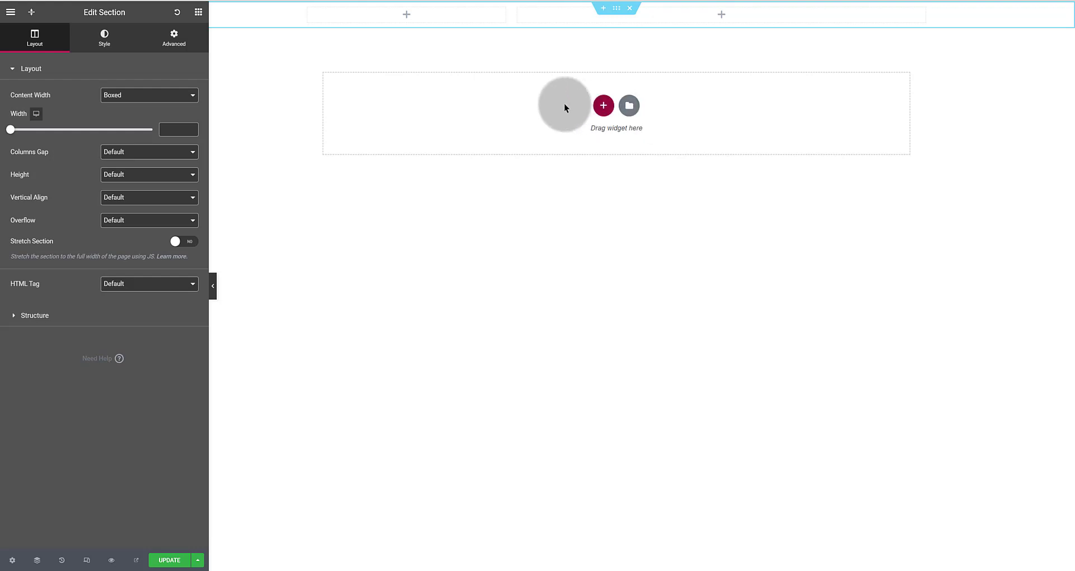
pyautogui.click(198, 12)
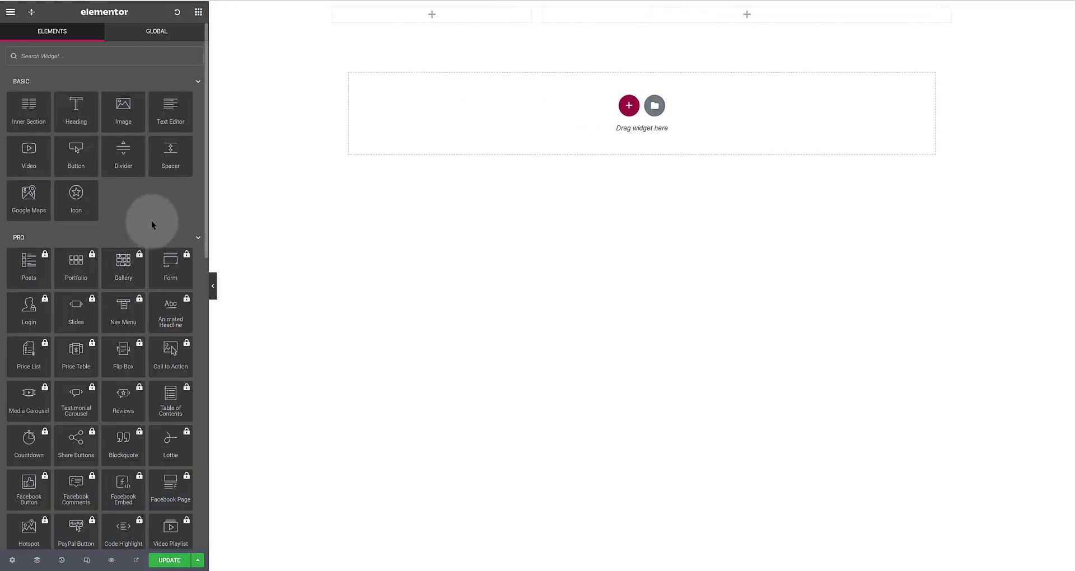
# Step: Place a Navigation Menu widget in the right column showing the Company menu
pyautogui.scroll(-15, 151, 224)
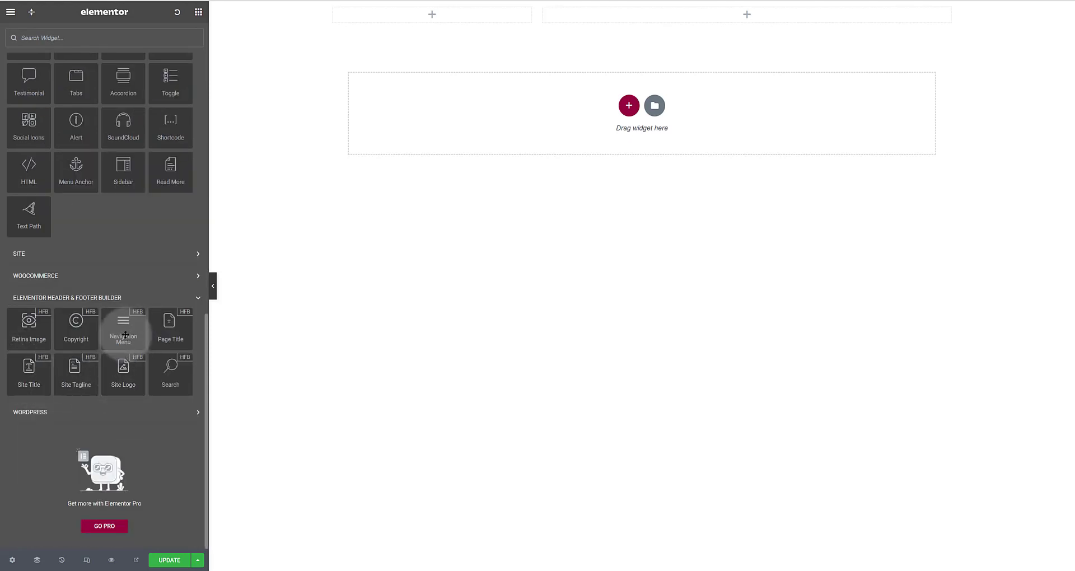
pyautogui.moveTo(124, 336); pyautogui.dragTo(683, 20)
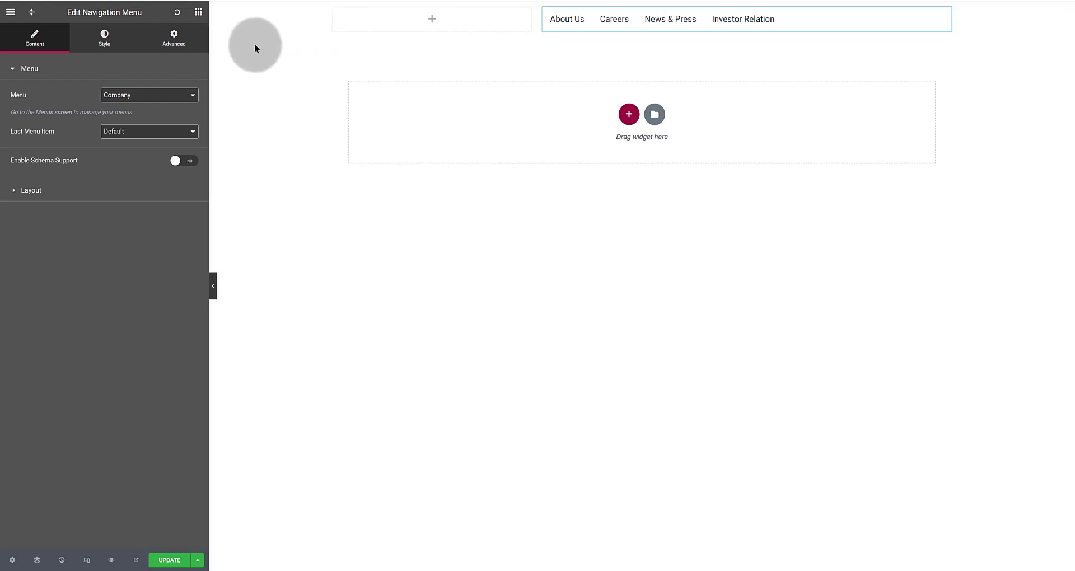
pyautogui.click(138, 95)
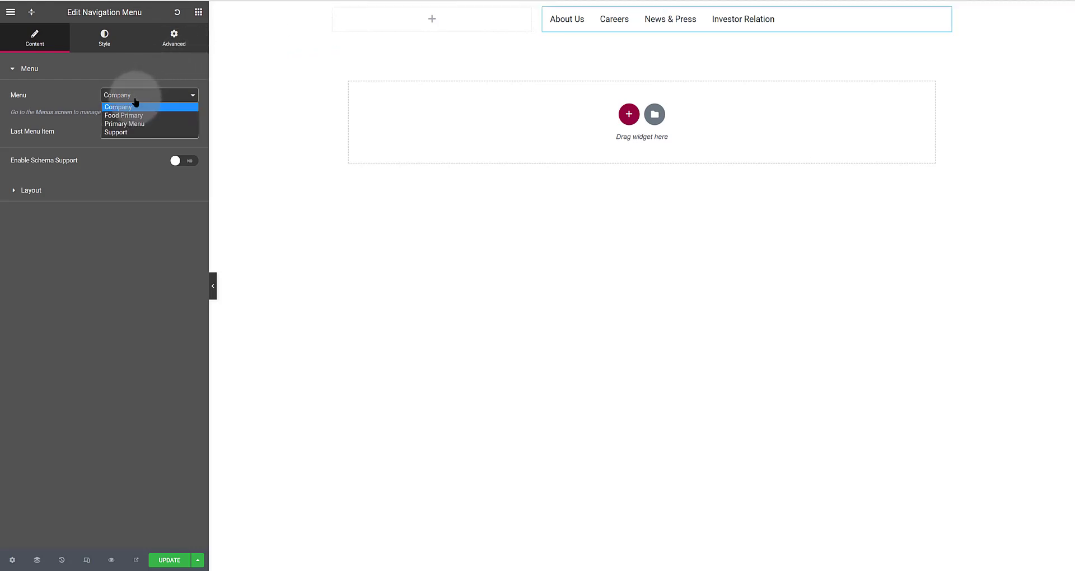
pyautogui.click(130, 107)
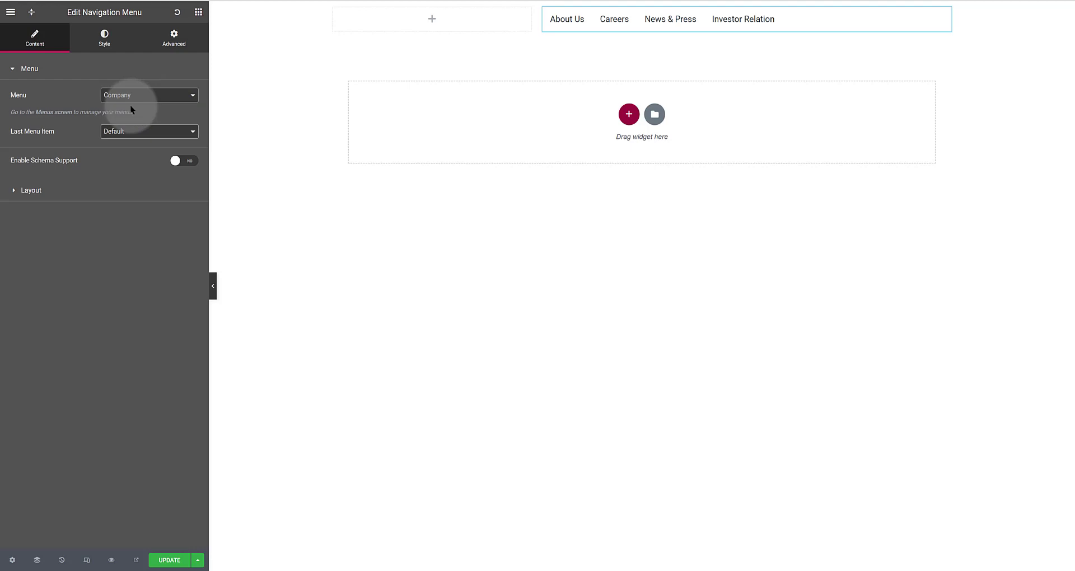
pyautogui.click(288, 125)
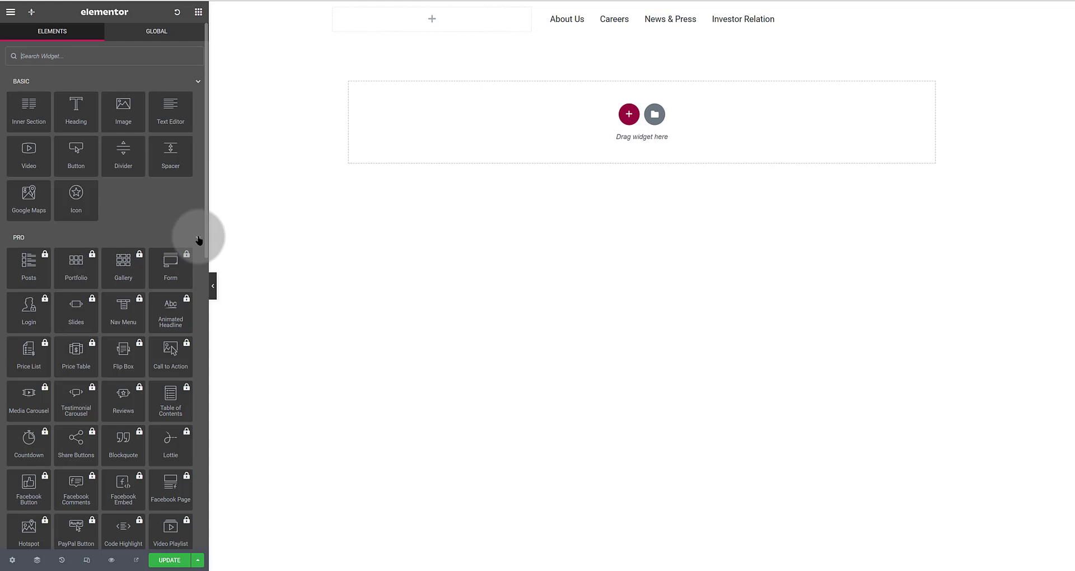
# Step: Place the Site Logo widget in the header's left column
pyautogui.click(197, 84)
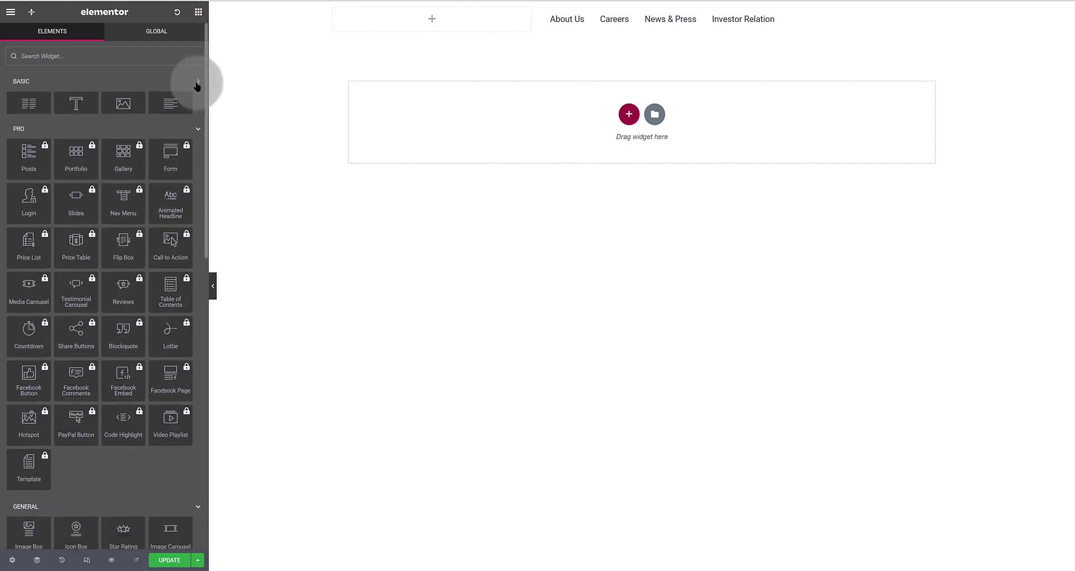
pyautogui.click(199, 104)
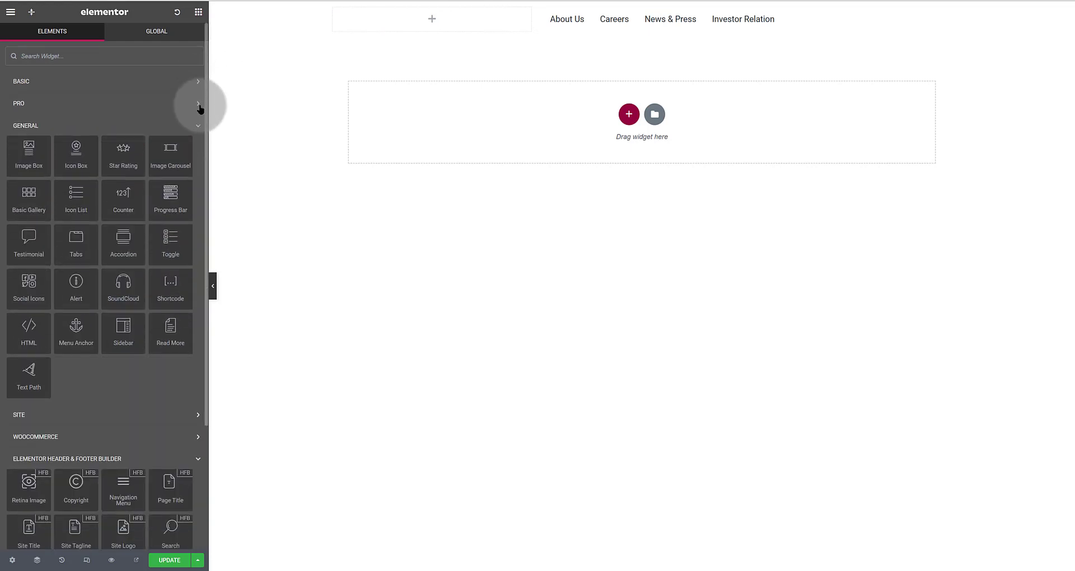
pyautogui.click(198, 127)
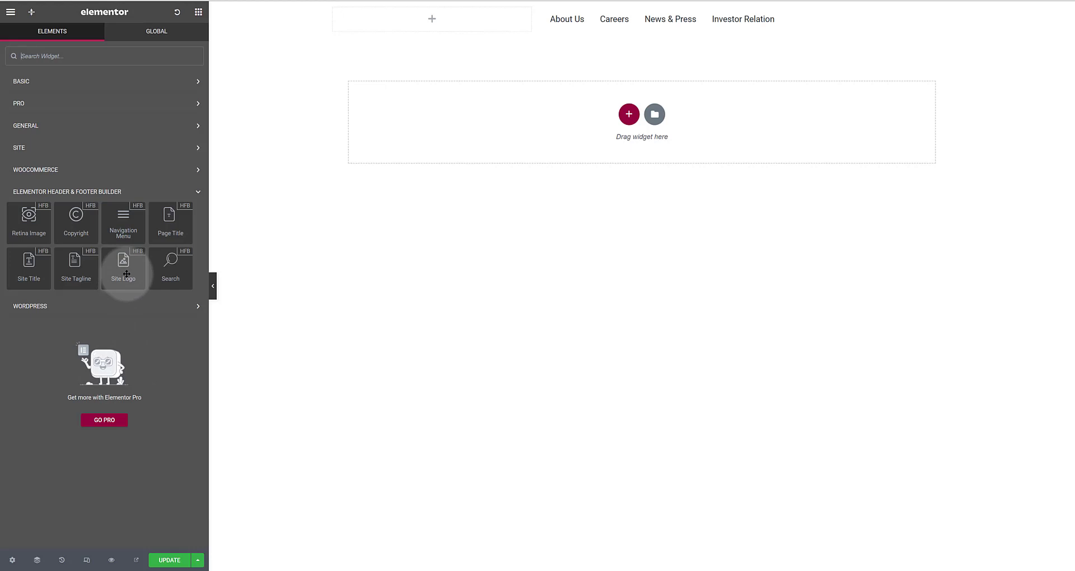
pyautogui.moveTo(127, 274); pyautogui.dragTo(424, 18)
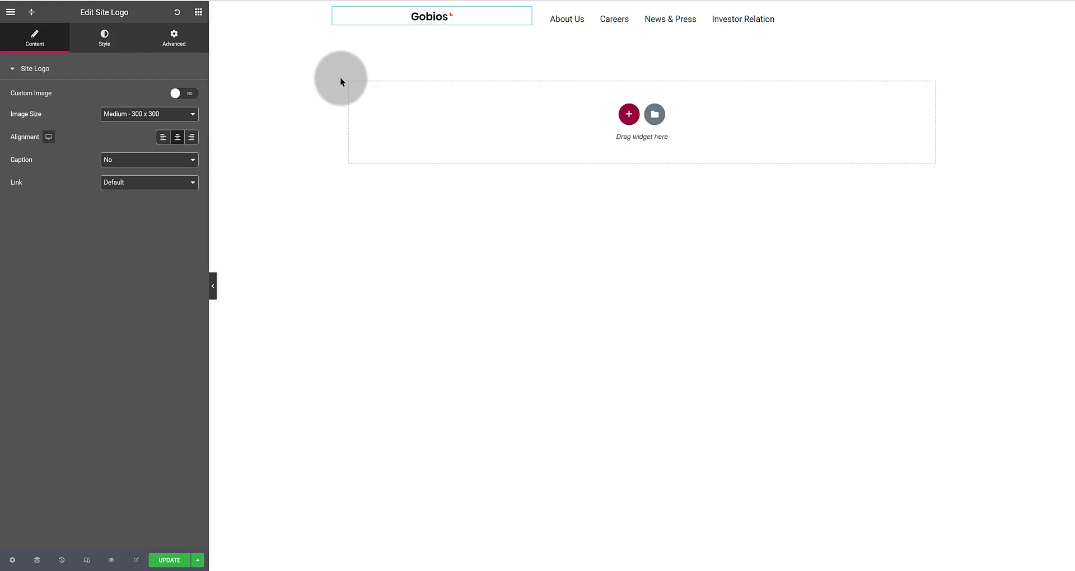
pyautogui.click(182, 560)
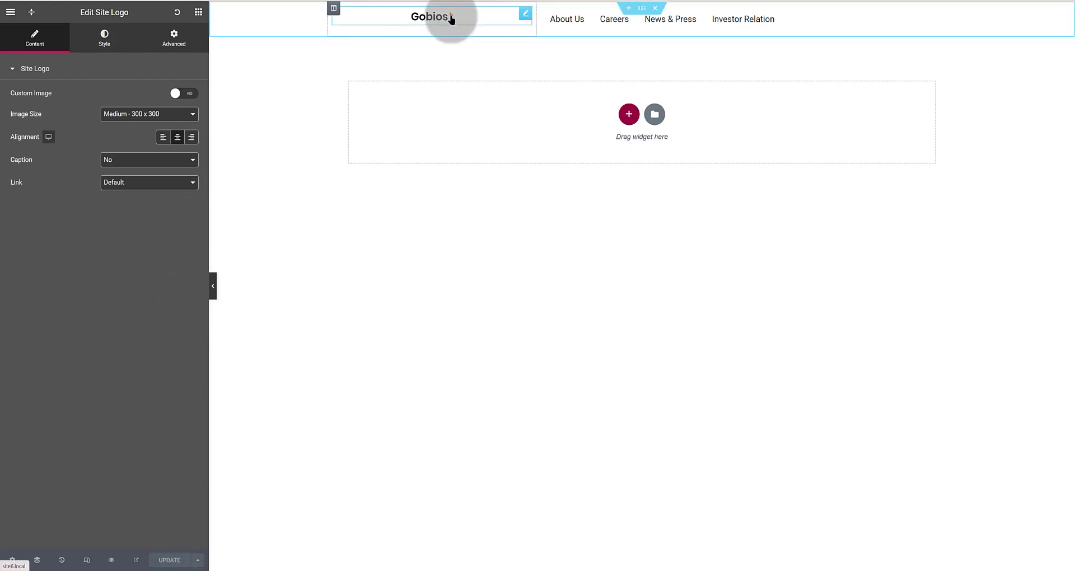
pyautogui.click(183, 40)
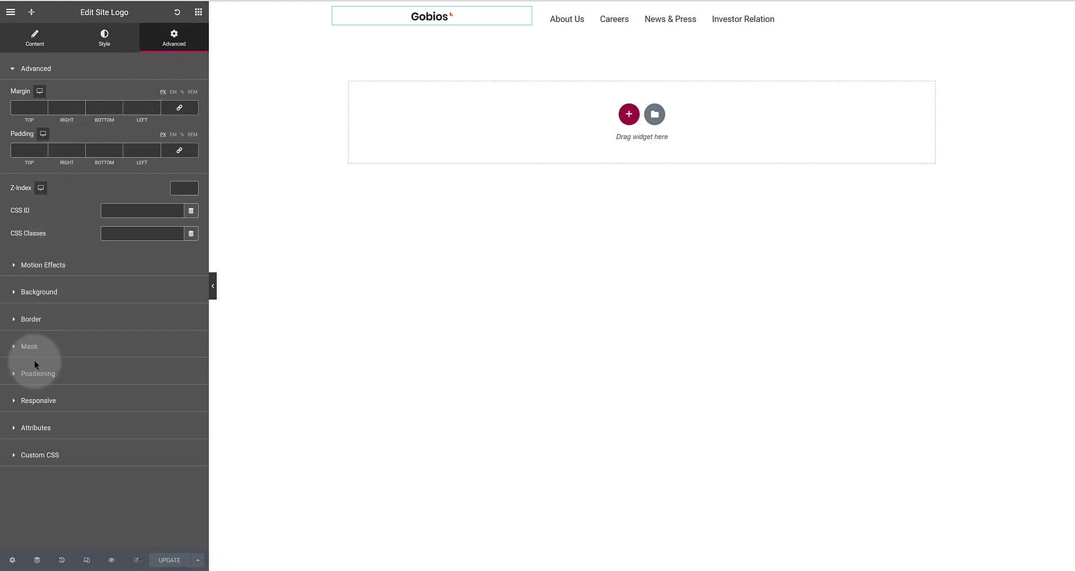
# Step: Set the Header template's Page Layout to Elementor Full Width and update it
pyautogui.click(12, 561)
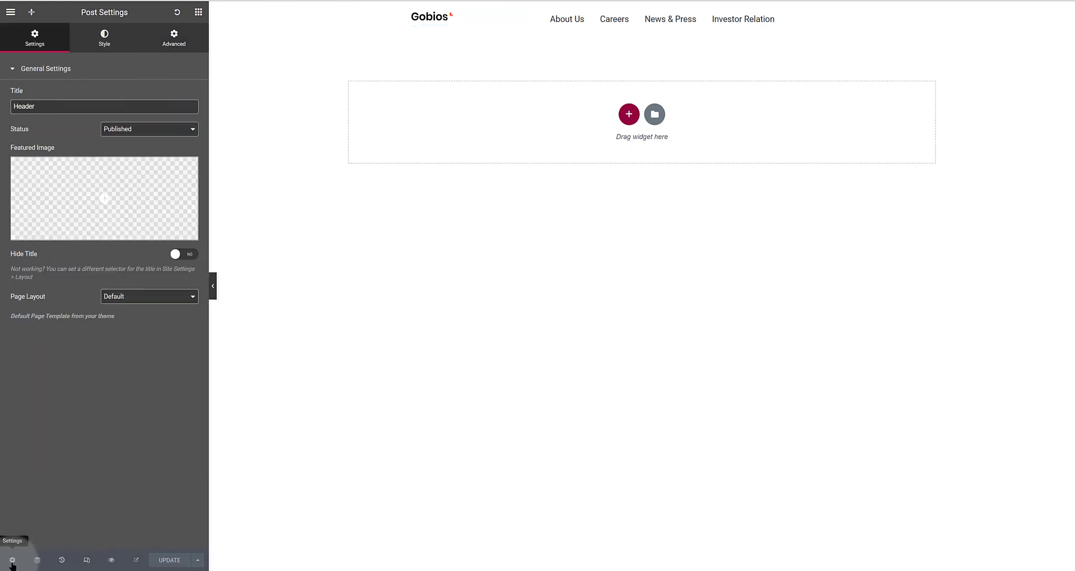
pyautogui.click(161, 296)
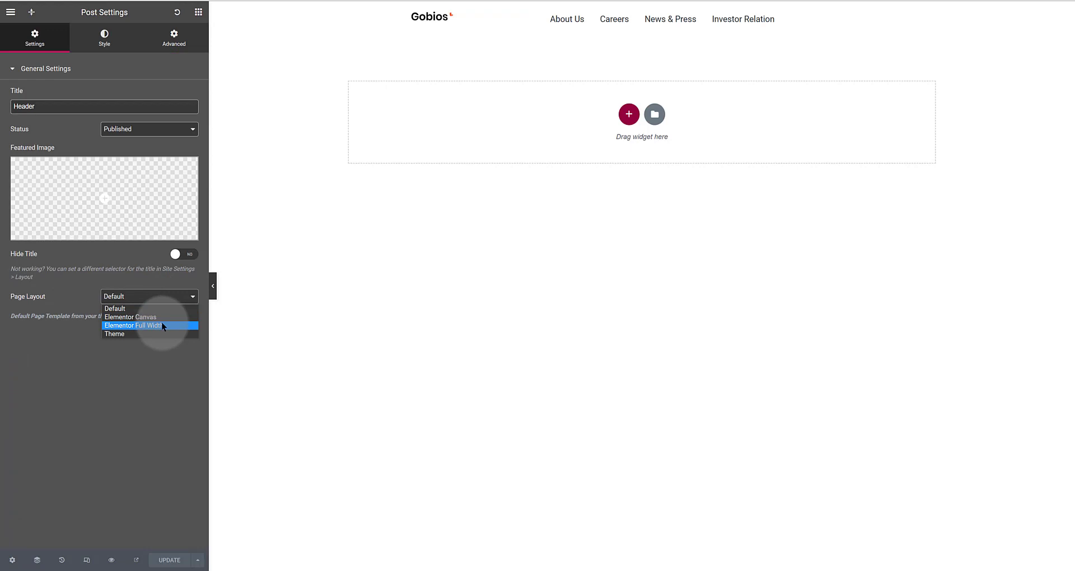
pyautogui.click(163, 325)
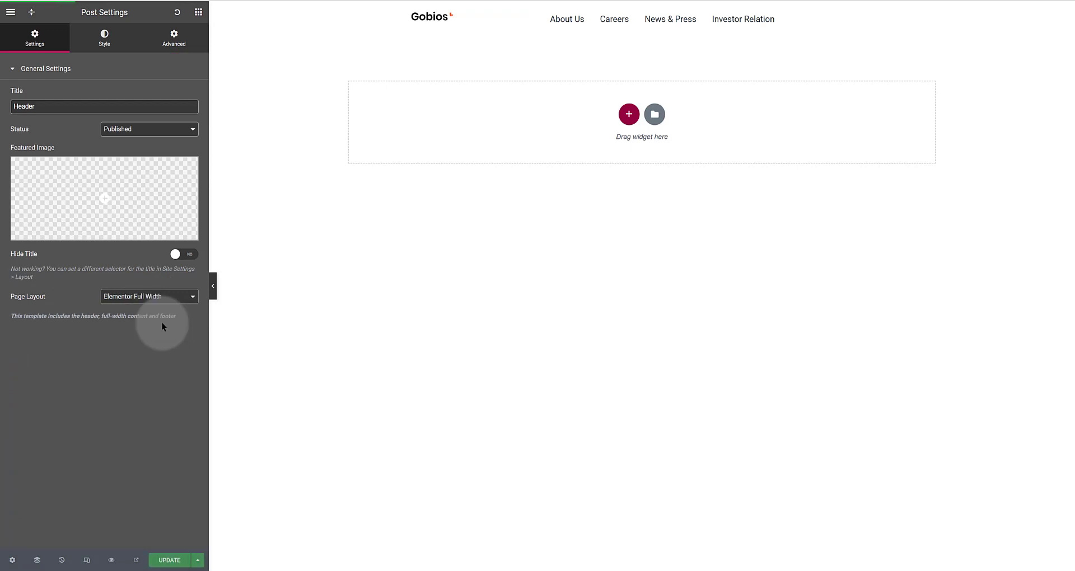
pyautogui.click(169, 561)
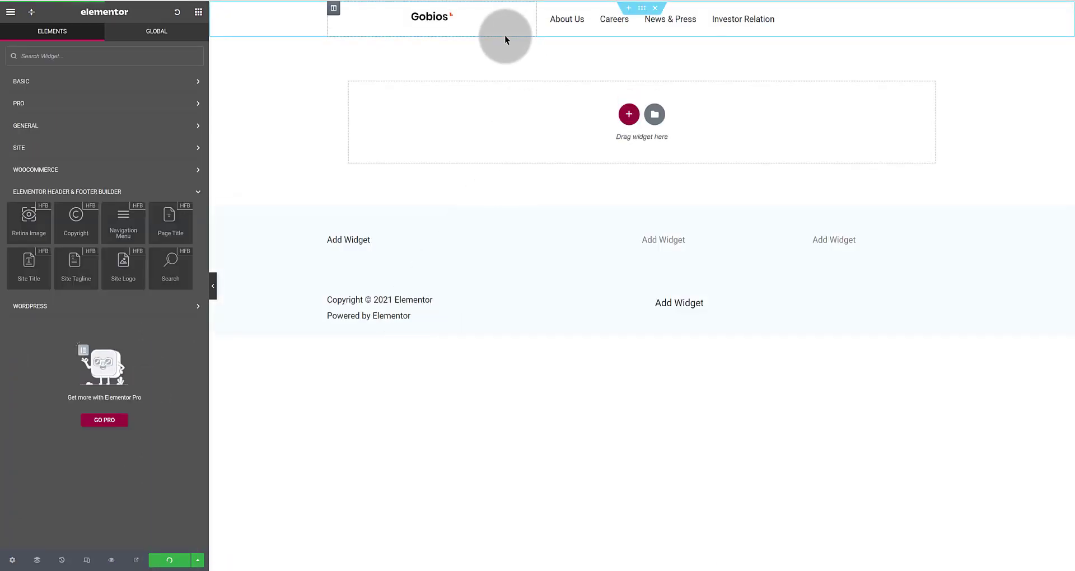
# Step: Enable Sticky Header Effects on the header section for Desktop and Tablet only
pyautogui.click(505, 34)
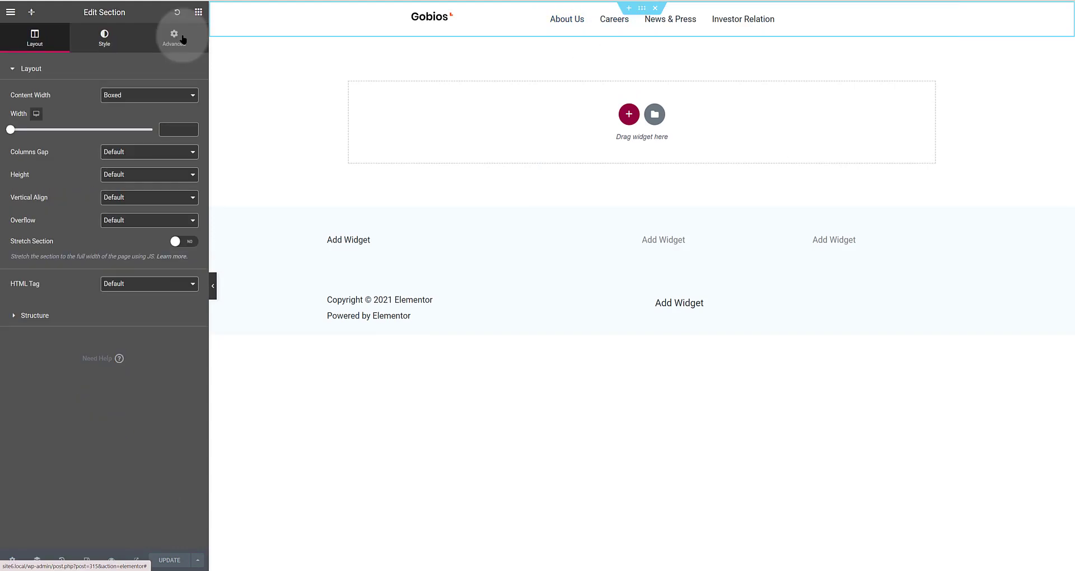
pyautogui.click(182, 39)
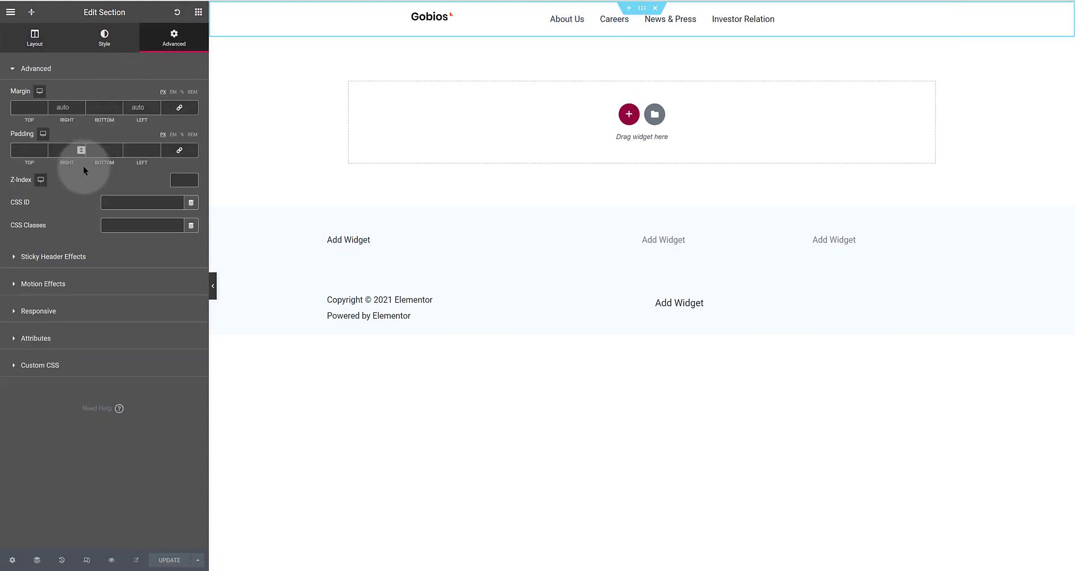
pyautogui.click(110, 259)
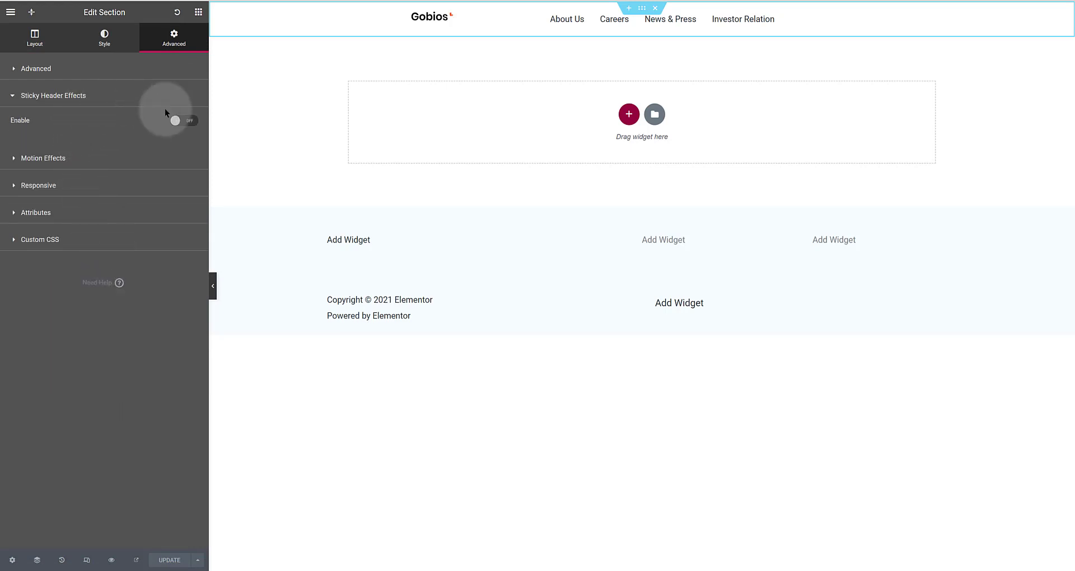
pyautogui.click(178, 119)
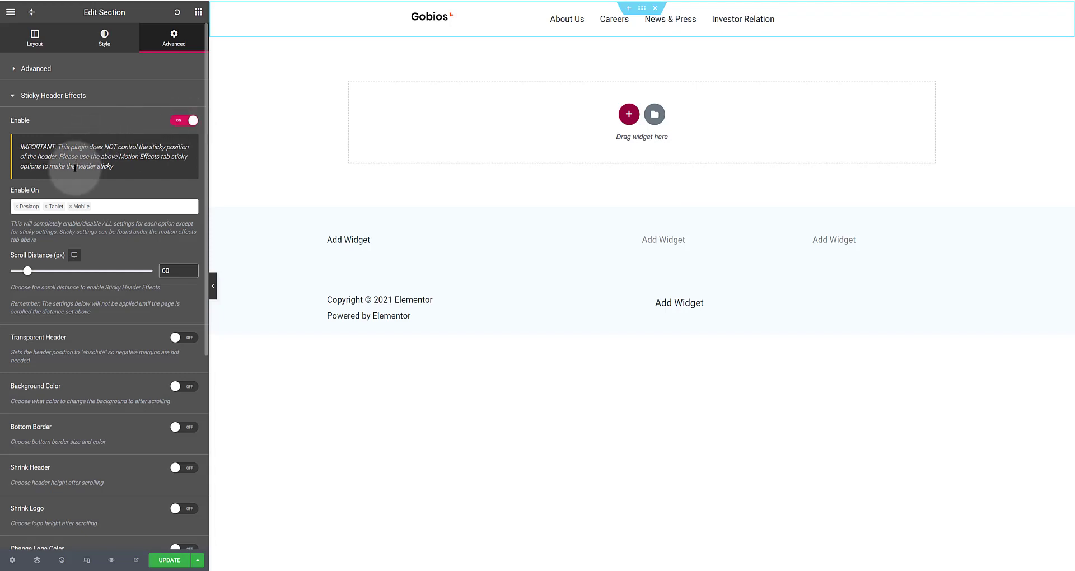
pyautogui.click(70, 207)
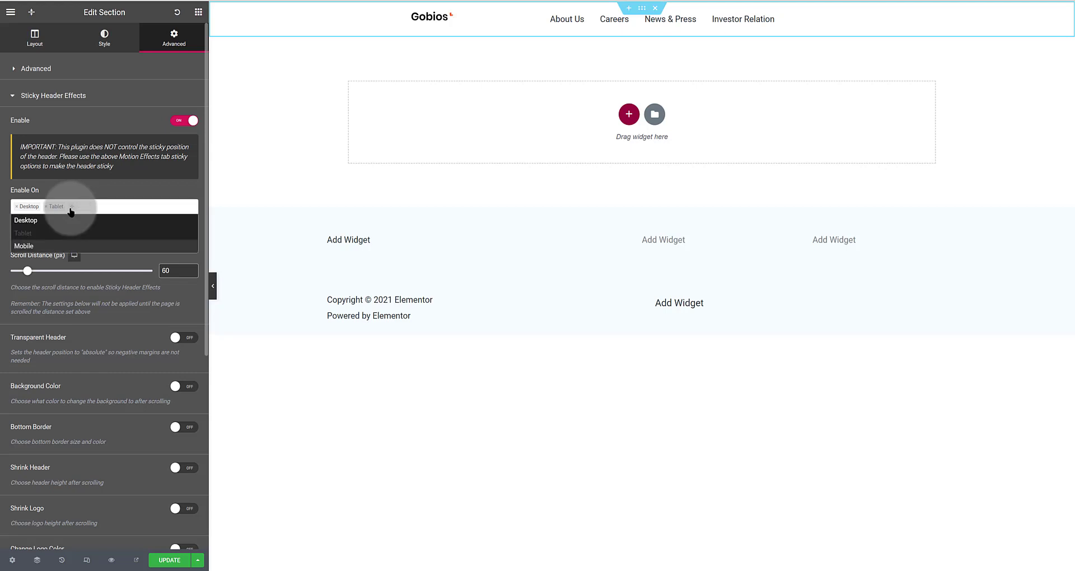
pyautogui.click(17, 207)
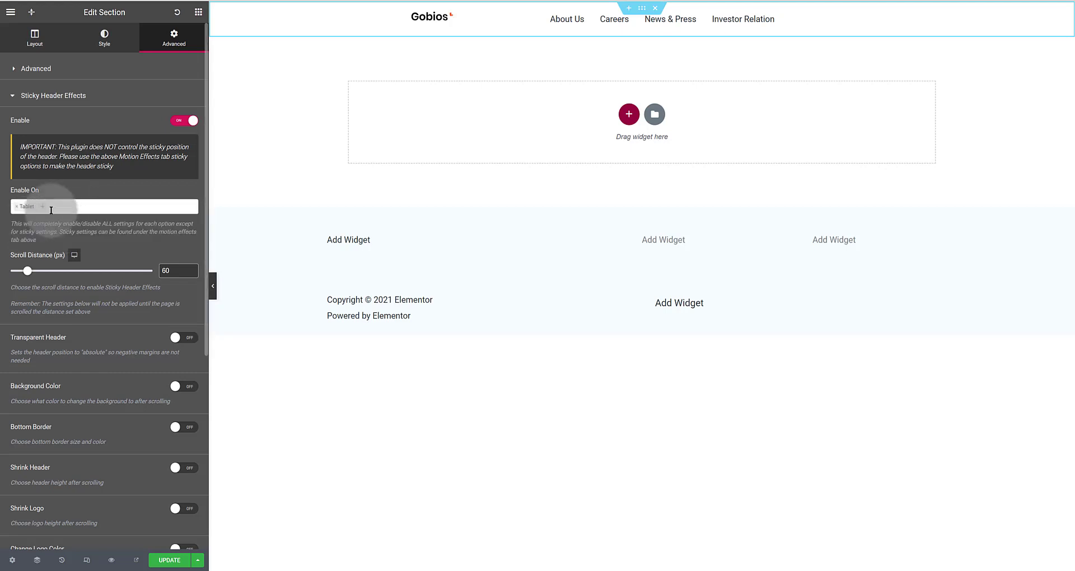
pyautogui.click(45, 208)
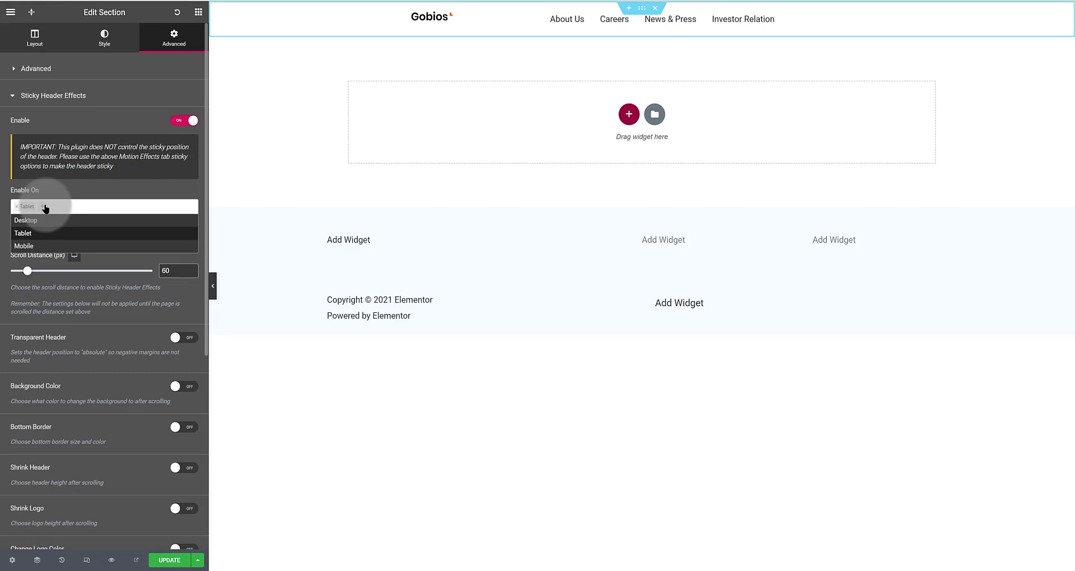
pyautogui.click(35, 220)
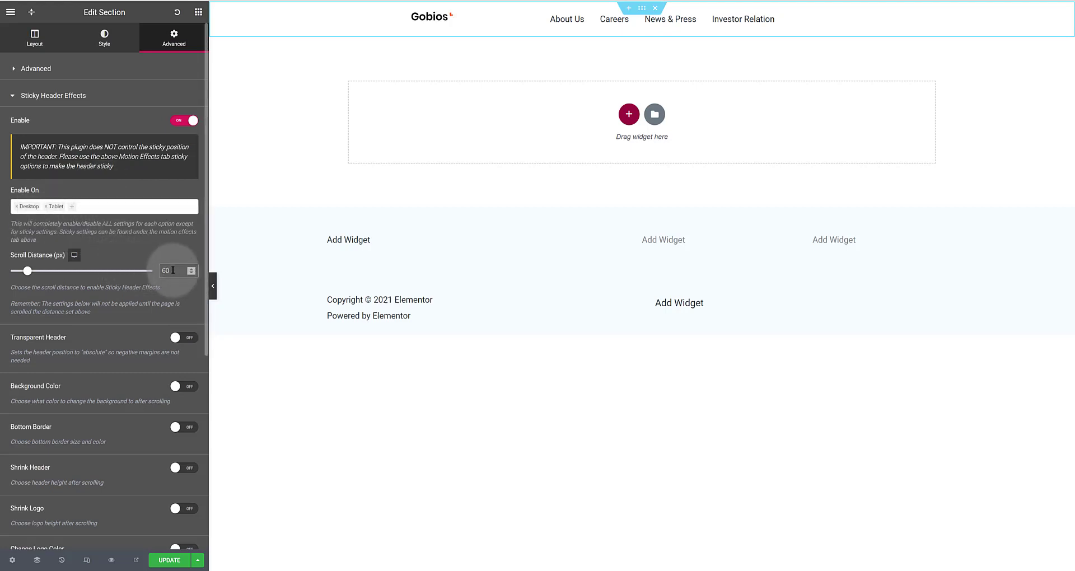
# Step: Set the sticky effects' Scroll Distance to 80
pyautogui.moveTo(167, 270); pyautogui.dragTo(155, 269)
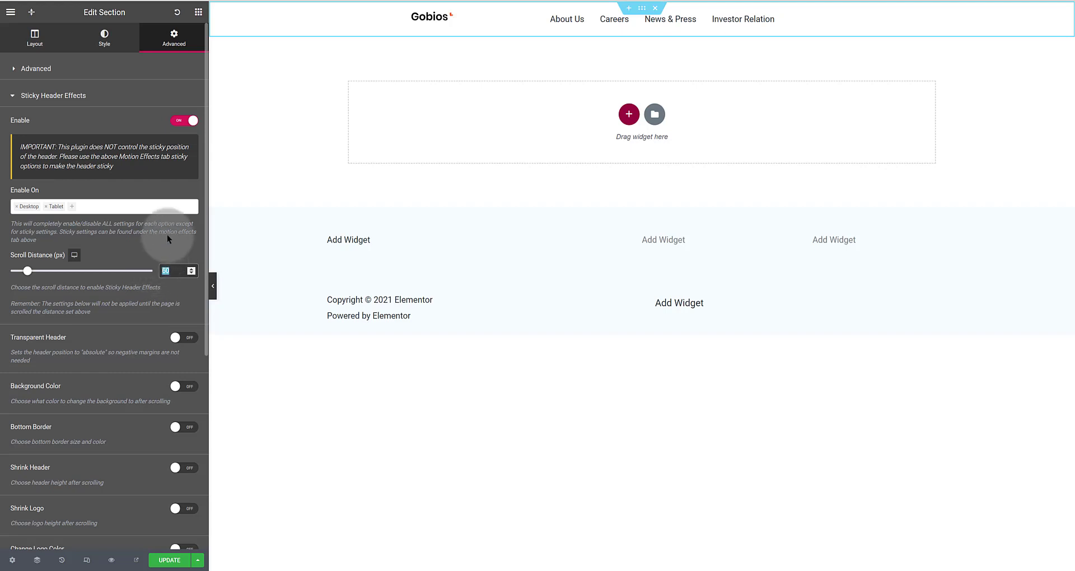
pyautogui.write('80')
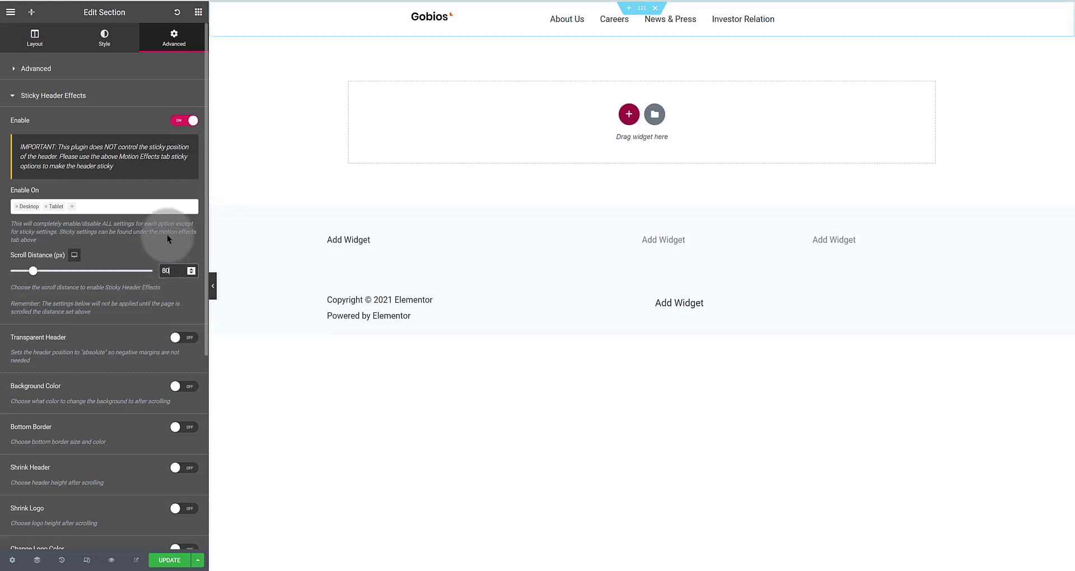
pyautogui.click(142, 249)
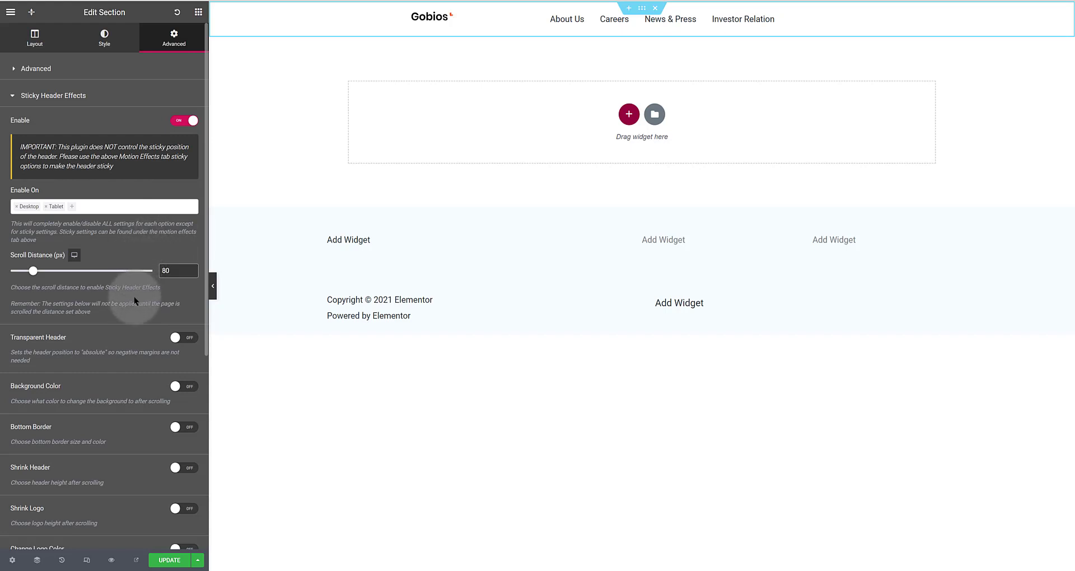
# Step: Turn on Transparent Header and a slightly translucent global #1A6AE1 after-scroll background
pyautogui.click(192, 339)
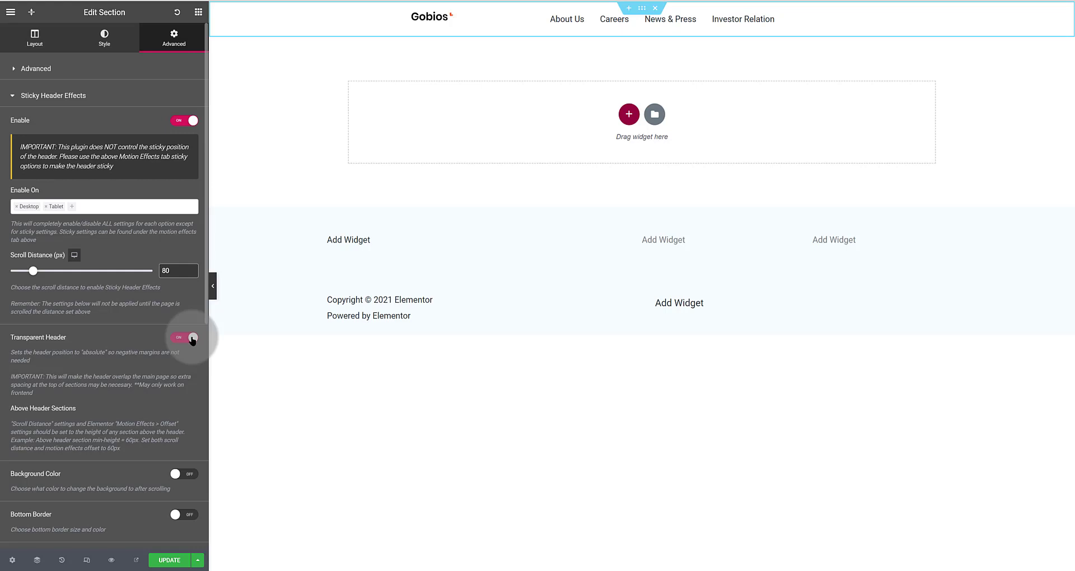
pyautogui.scroll(-3, 123, 364)
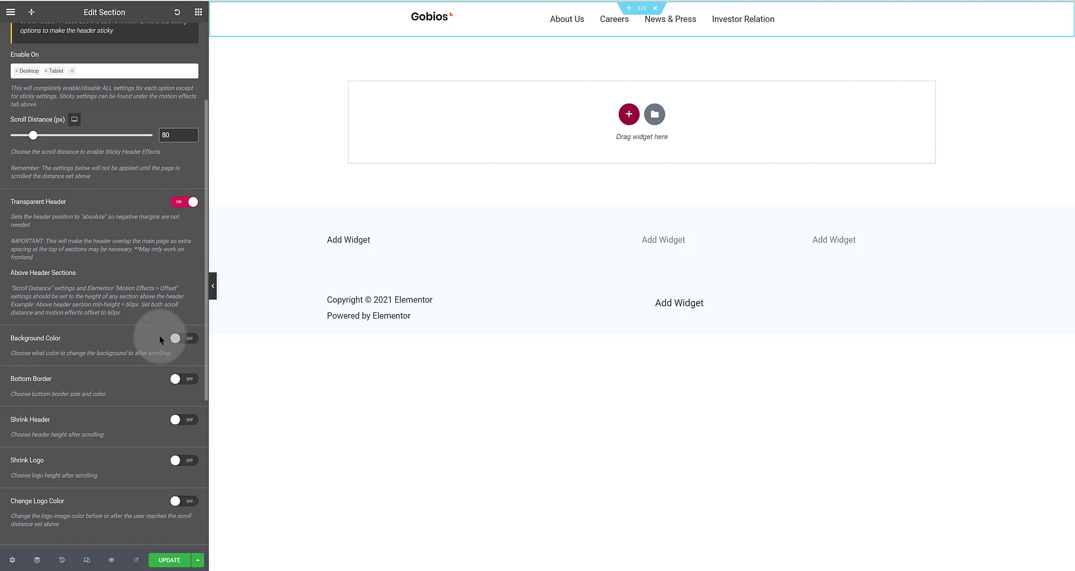
pyautogui.click(187, 338)
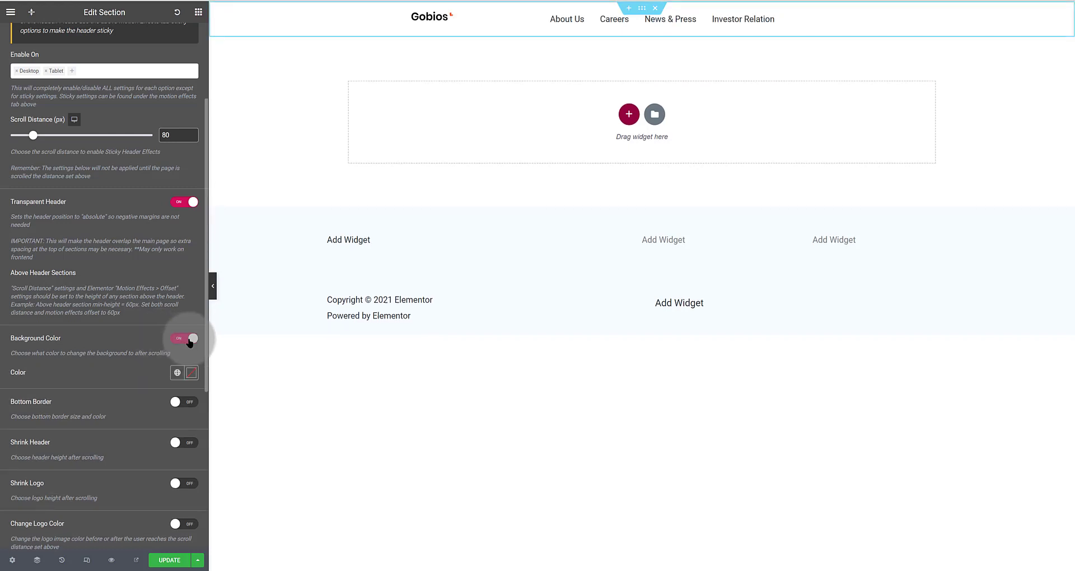
pyautogui.click(177, 374)
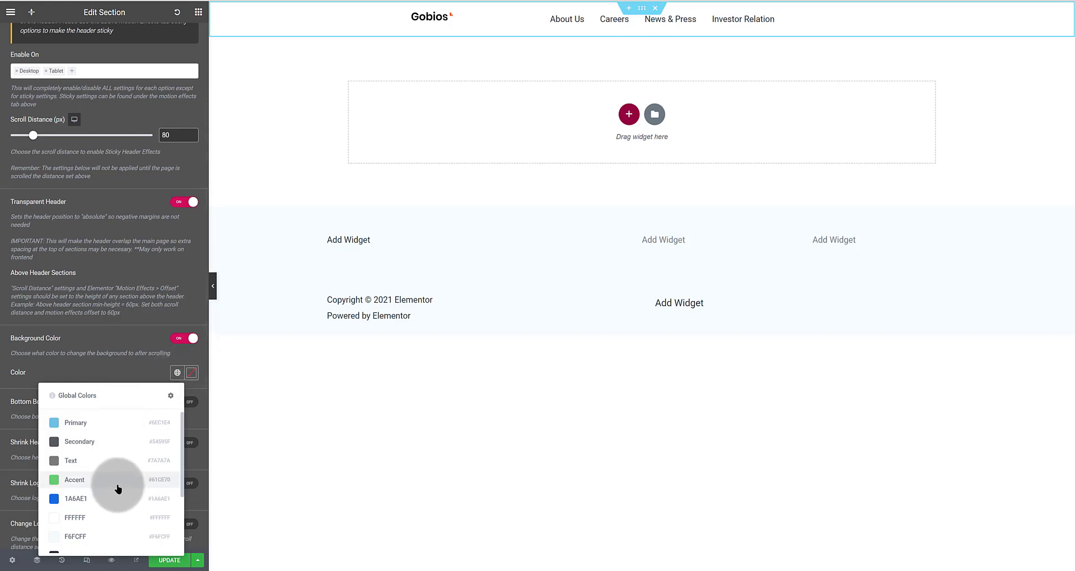
pyautogui.click(102, 500)
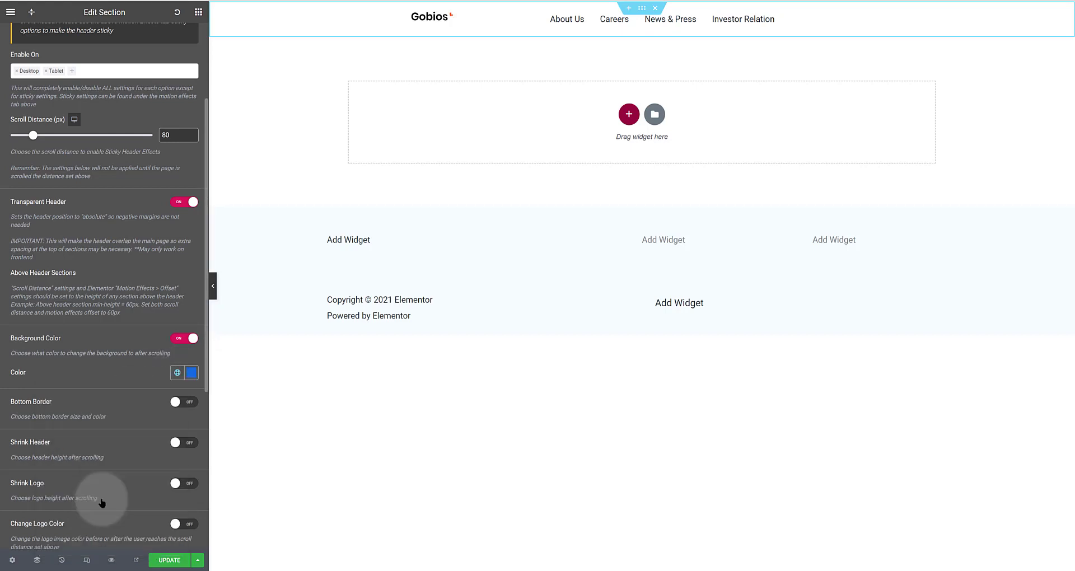
pyautogui.click(192, 374)
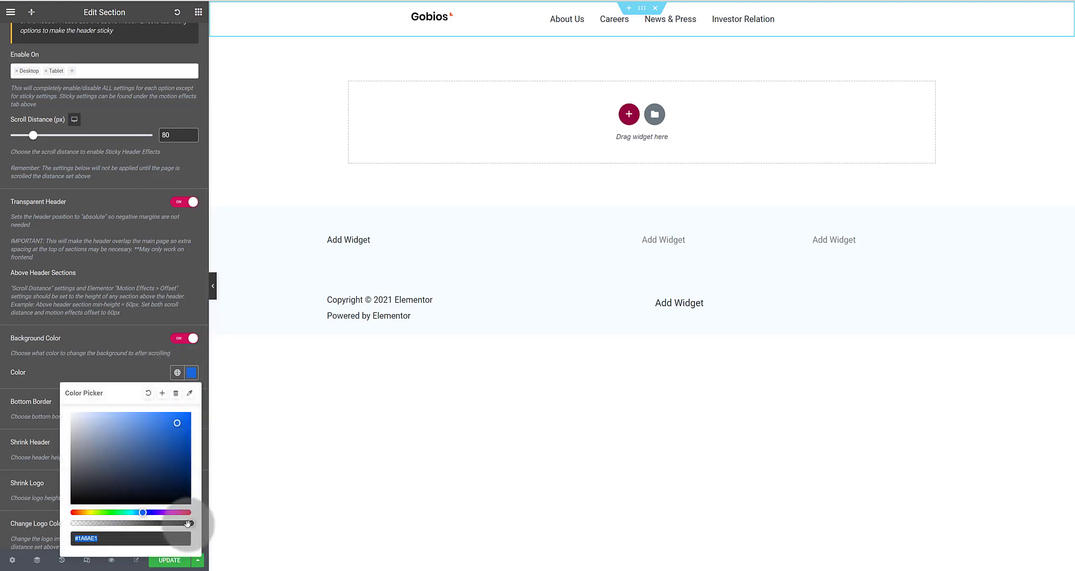
pyautogui.moveTo(191, 523); pyautogui.dragTo(109, 525)
pyautogui.click(124, 336)
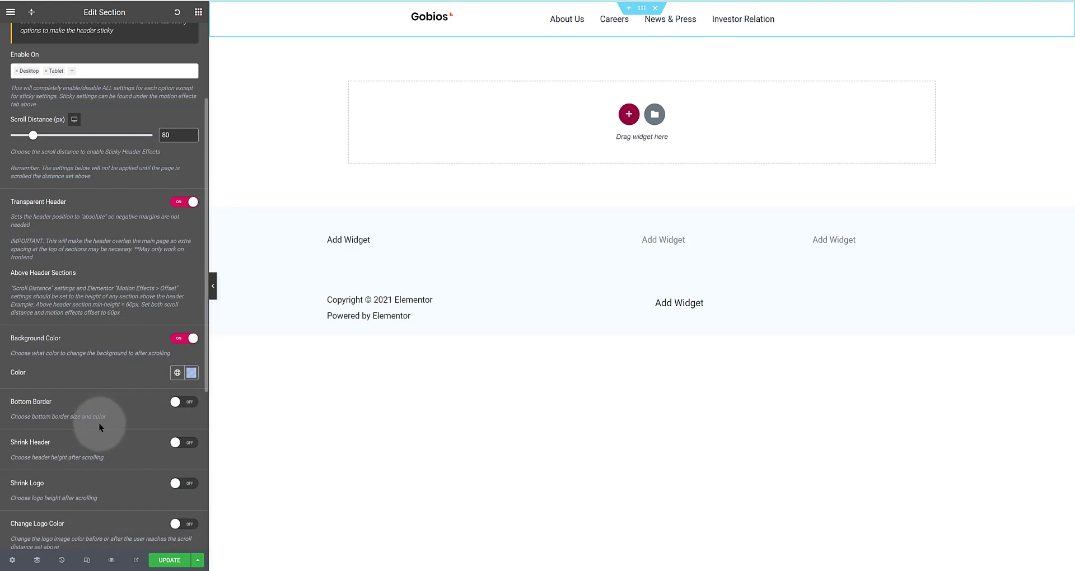
# Step: Turn on a 1 px bottom border in the global #1A6AE1 blue
pyautogui.click(193, 402)
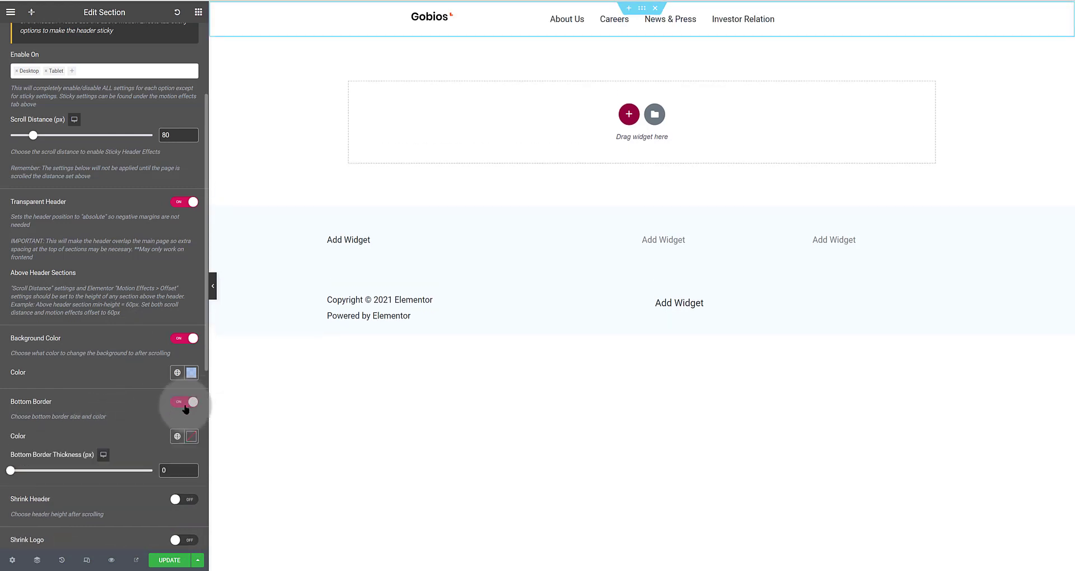
pyautogui.doubleClick(165, 471)
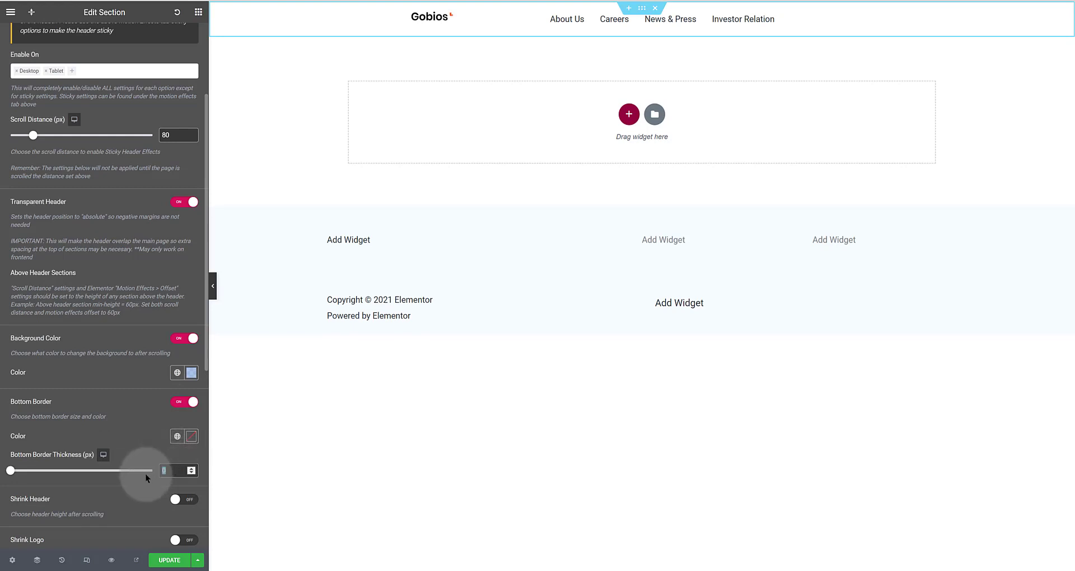
pyautogui.write('1')
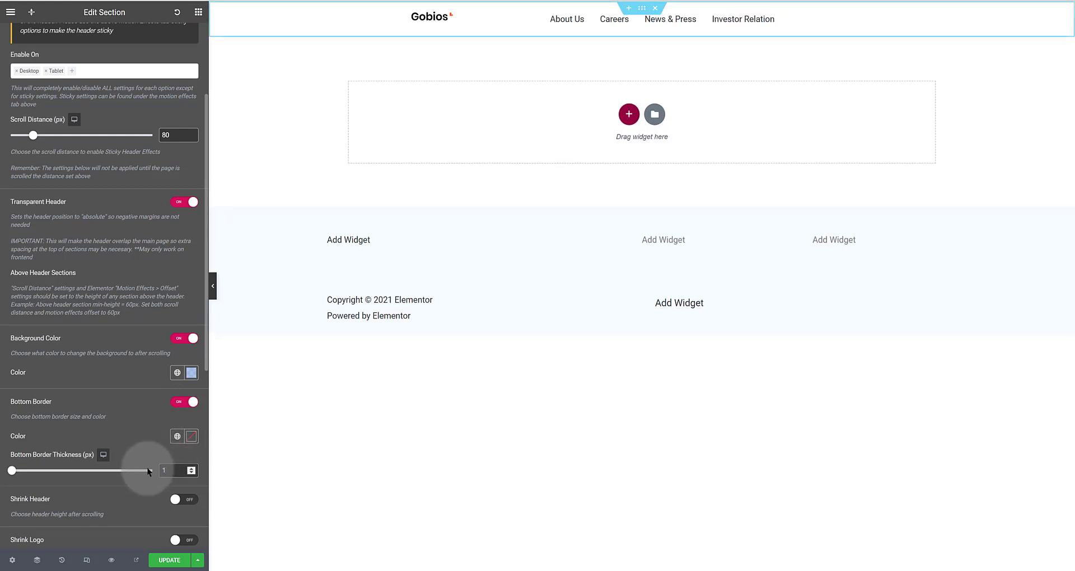
pyautogui.click(177, 437)
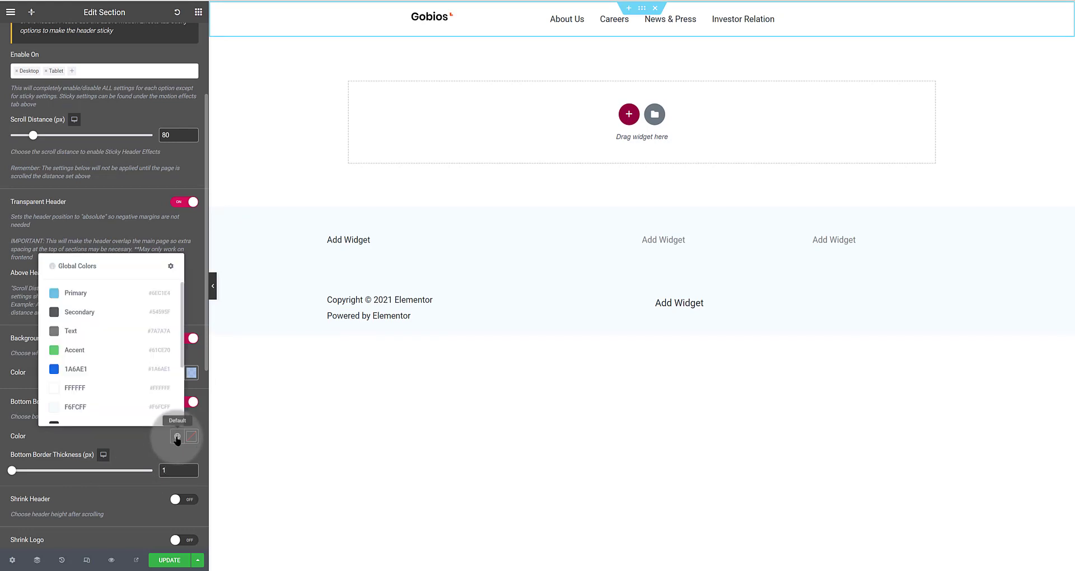
pyautogui.click(112, 371)
# Step: Turn on Shrink Header with height 50 and Shrink Logo at 50%
pyautogui.scroll(-3, 124, 448)
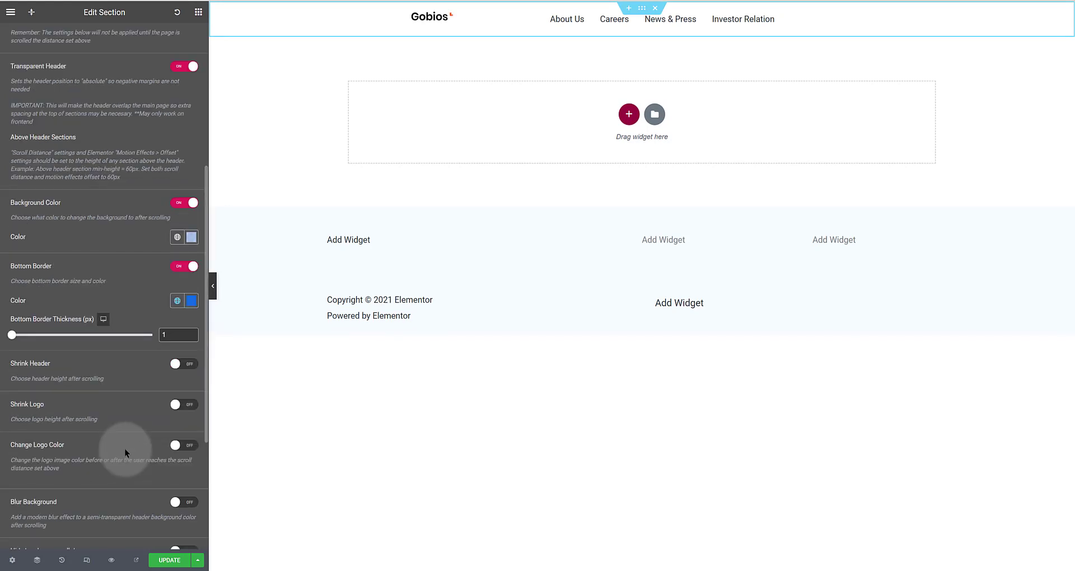
pyautogui.click(189, 365)
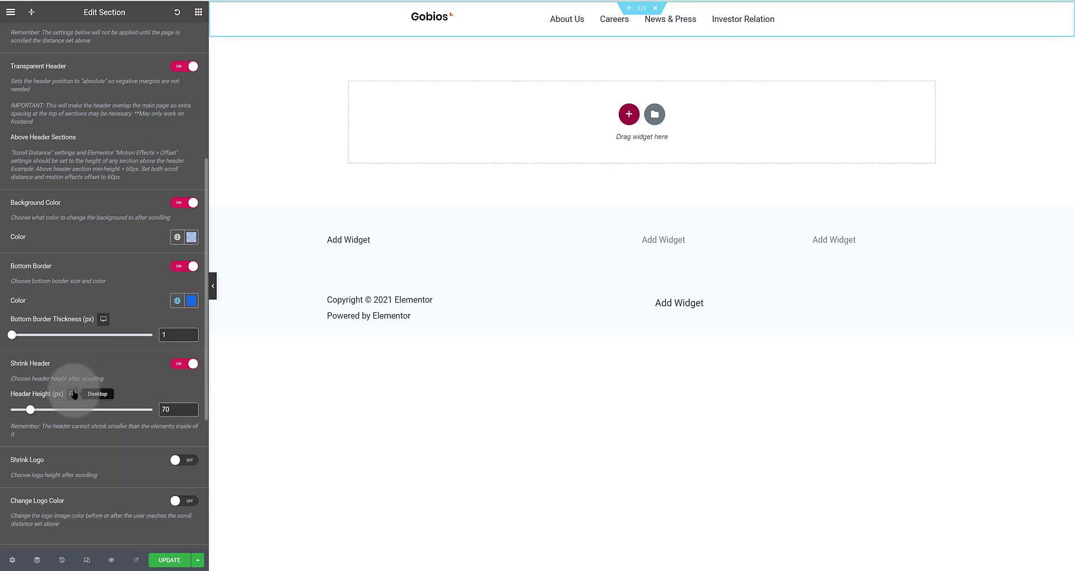
pyautogui.moveTo(166, 410); pyautogui.dragTo(157, 410)
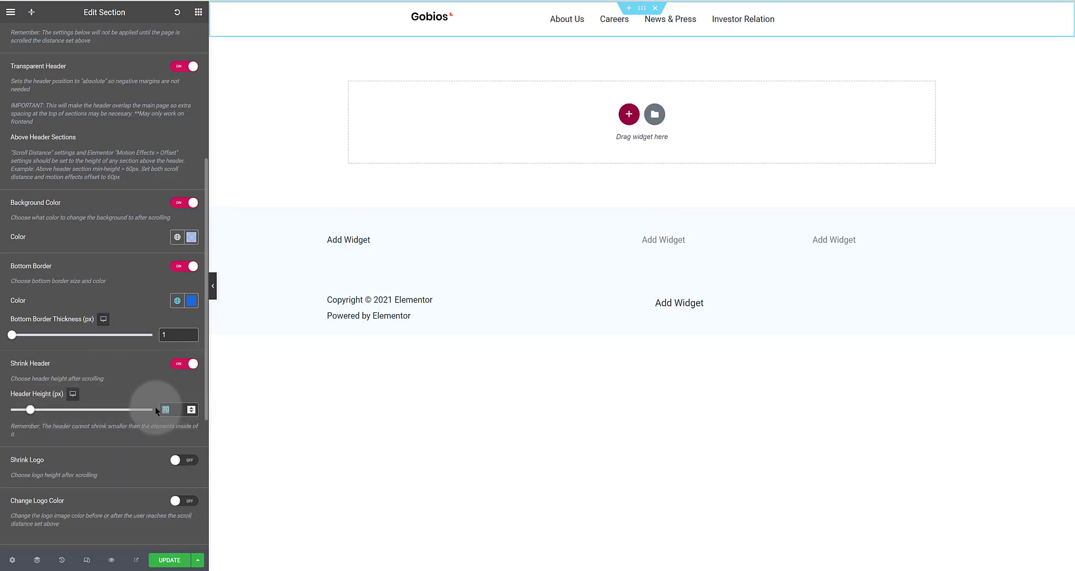
pyautogui.write('50')
pyautogui.click(183, 461)
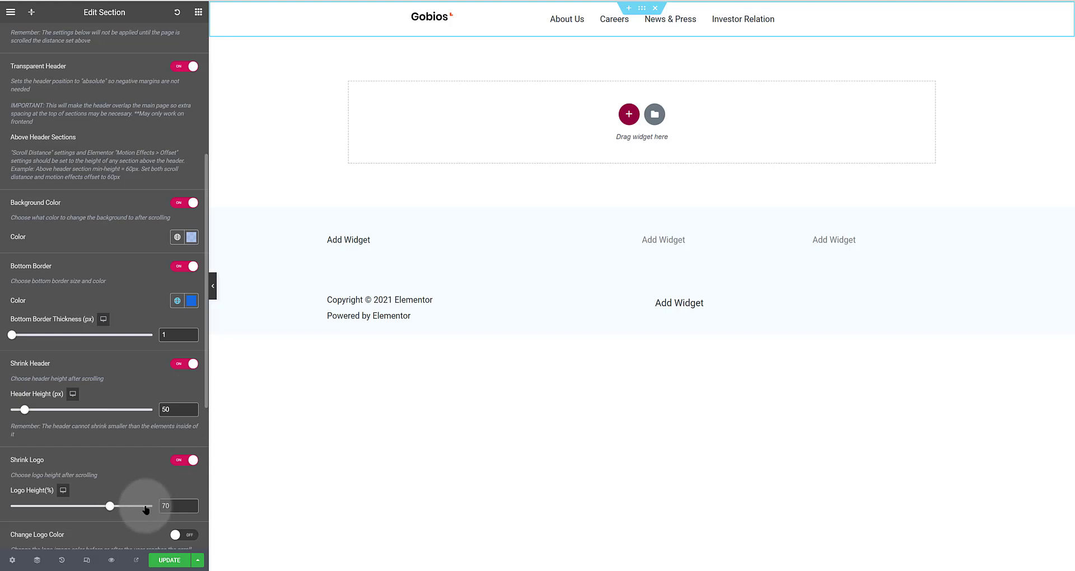
pyautogui.doubleClick(162, 507)
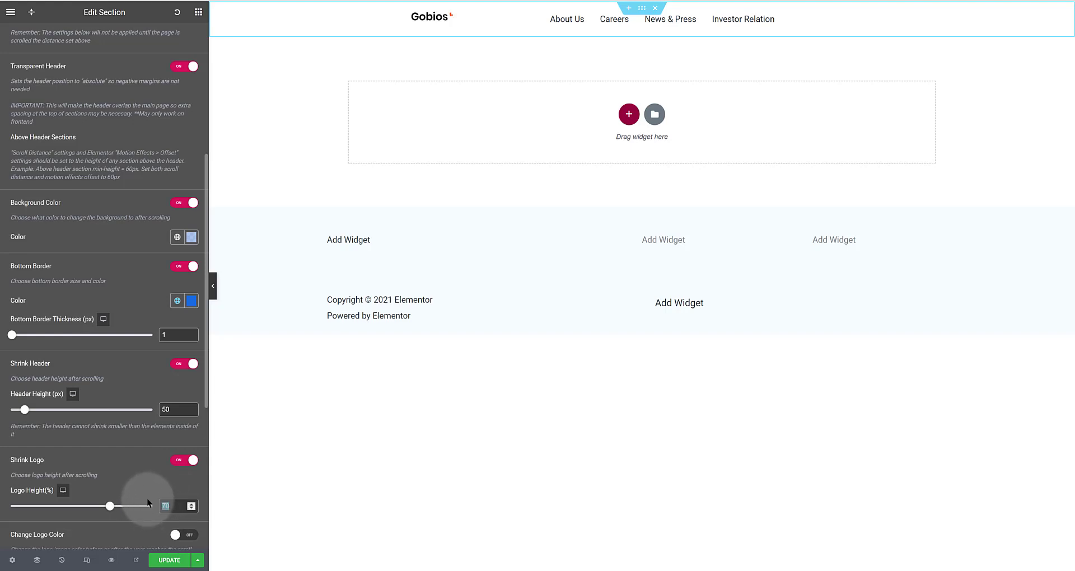
pyautogui.write('50')
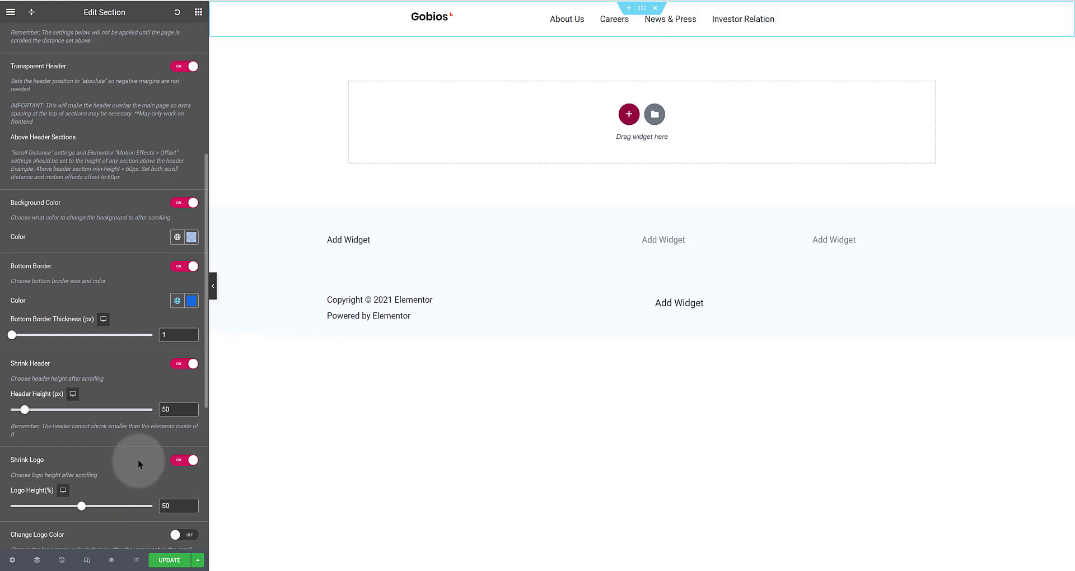
# Step: Switch on Blur Background in Sticky Header Effects for the scrolled header
pyautogui.scroll(-3, 146, 459)
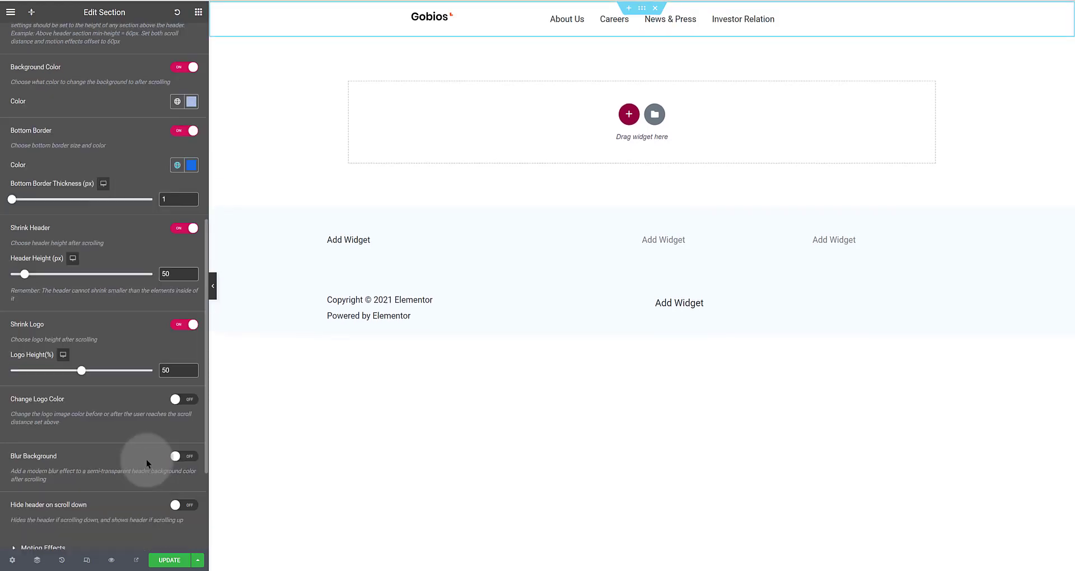
pyautogui.click(188, 457)
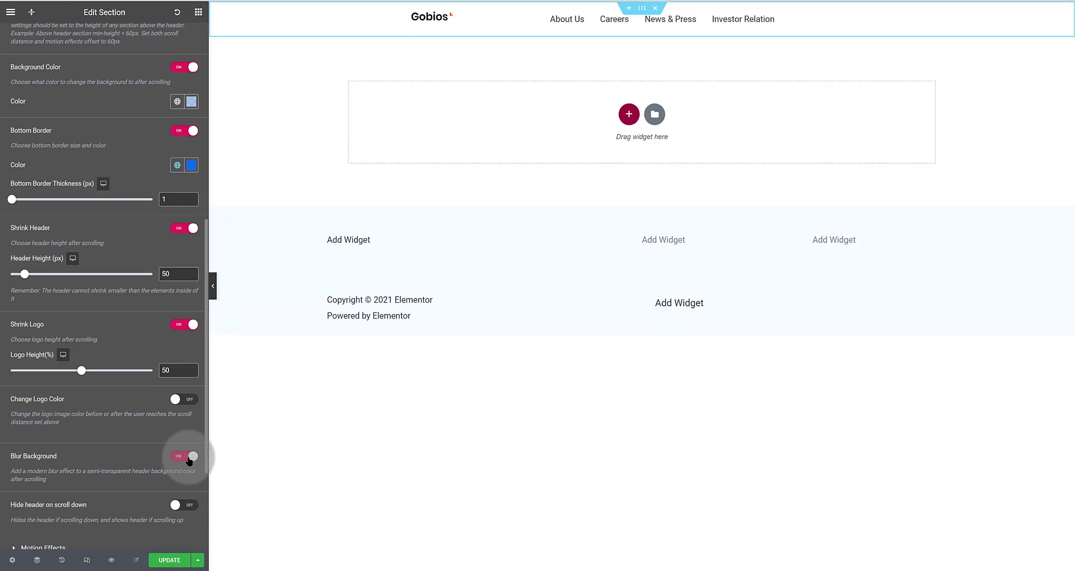
pyautogui.scroll(-3, 92, 395)
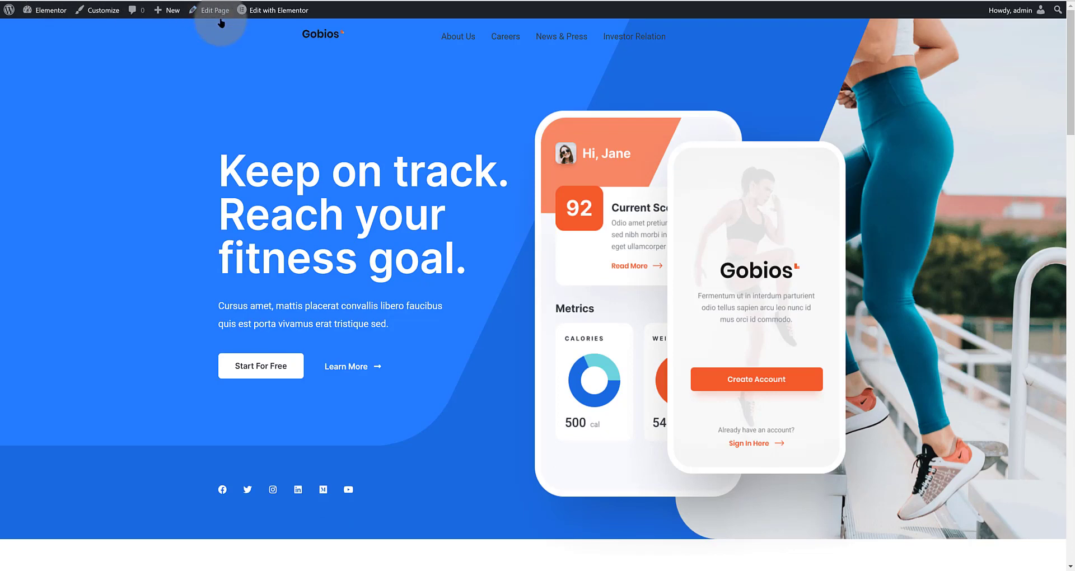
# Step: Scroll the live homepage down and back up to confirm the header stays fixed as a translucent blue bar
pyautogui.scroll(-1, 221, 23)
pyautogui.scroll(-1, 221, 21)
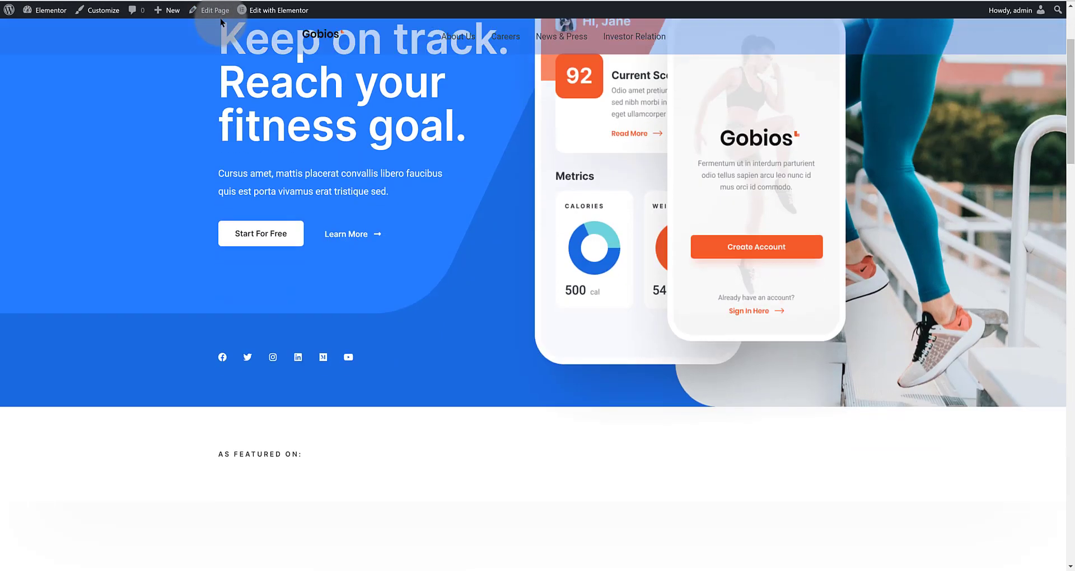
pyautogui.scroll(-1, 221, 21)
pyautogui.scroll(-1, 220, 21)
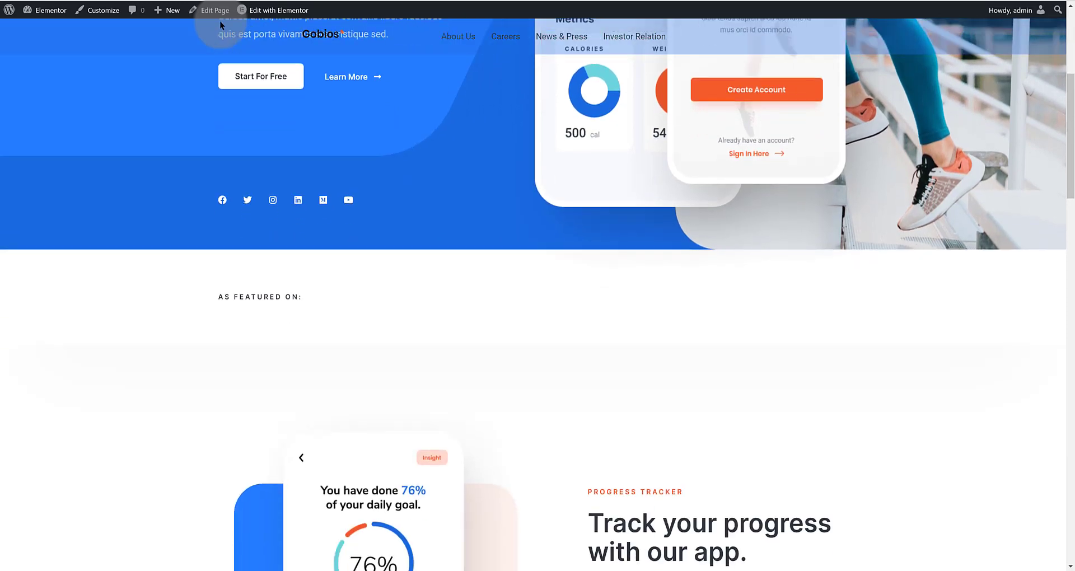
pyautogui.scroll(-2, 220, 23)
pyautogui.scroll(-1, 219, 23)
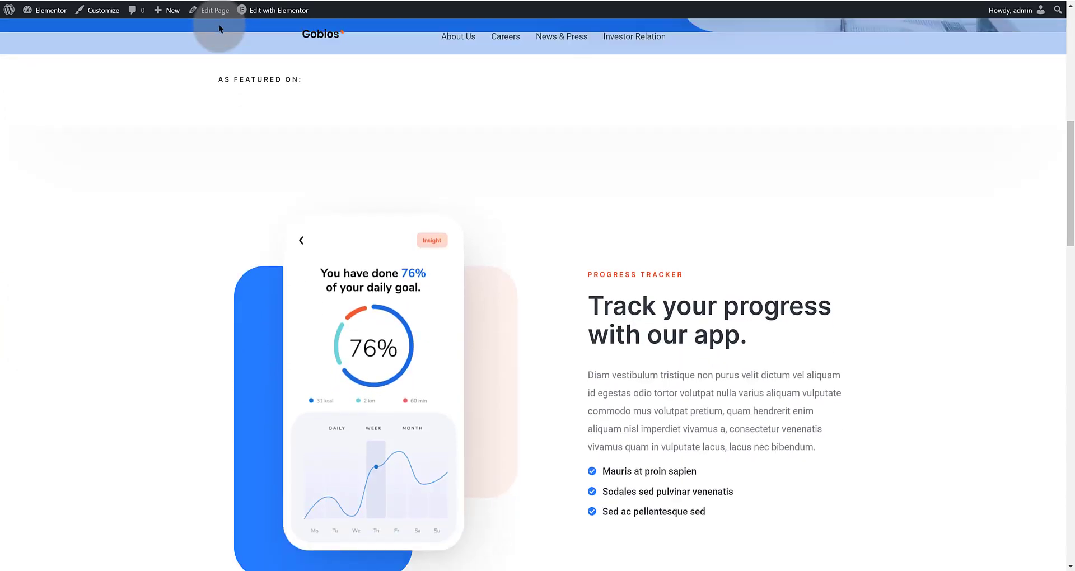
pyautogui.scroll(-1, 219, 24)
pyautogui.scroll(2, 218, 25)
pyautogui.scroll(-1, 218, 25)
pyautogui.scroll(-3, 219, 26)
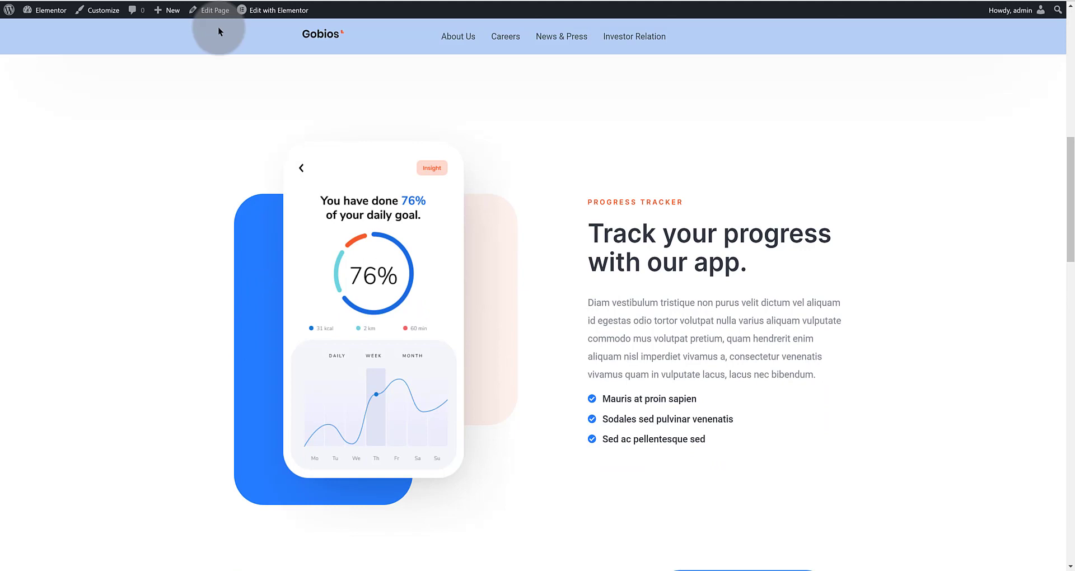
pyautogui.scroll(-3, 217, 28)
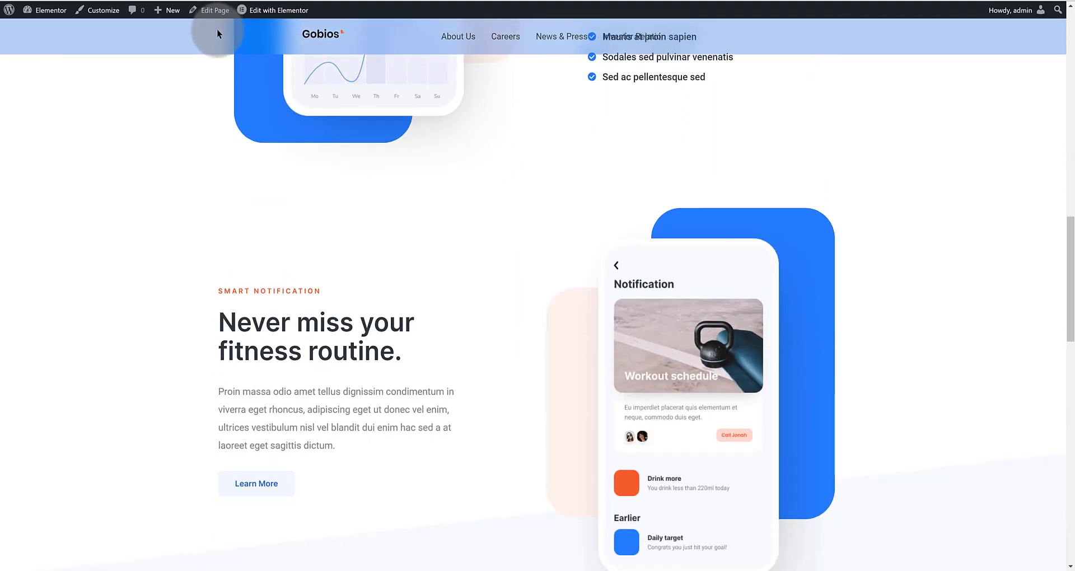
pyautogui.scroll(-2, 217, 29)
pyautogui.scroll(3, 216, 29)
pyautogui.scroll(5, 217, 29)
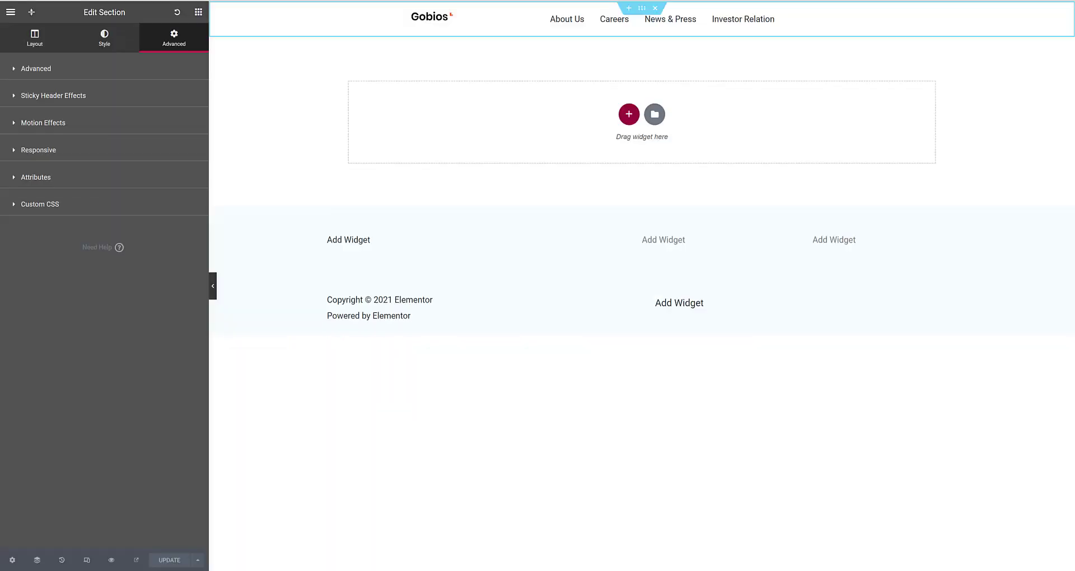
# Step: Set the header's Sticky Header Effects scroll distance to 150 px
pyautogui.click(95, 94)
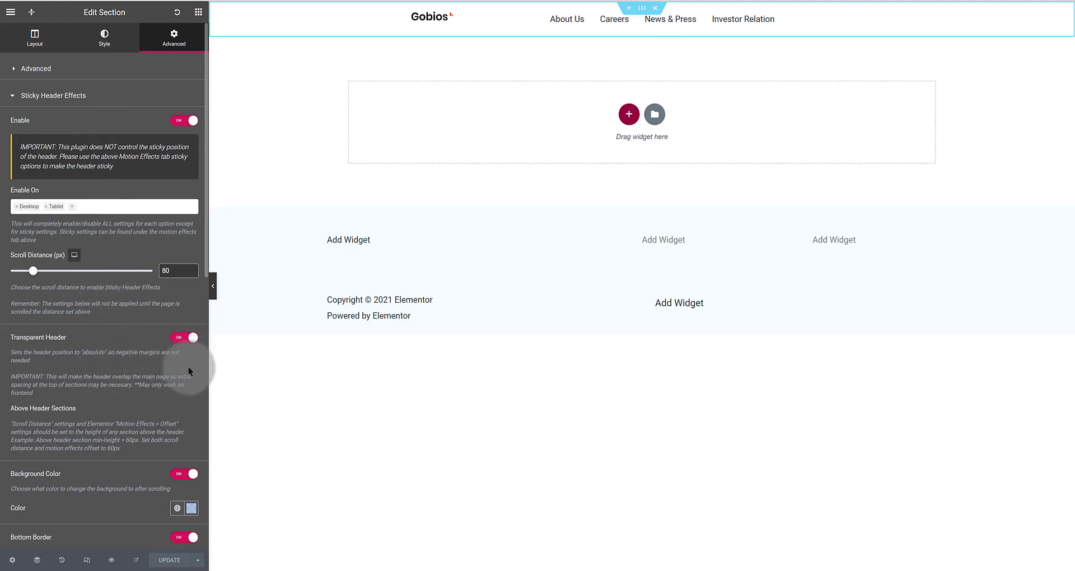
pyautogui.scroll(-3, 188, 367)
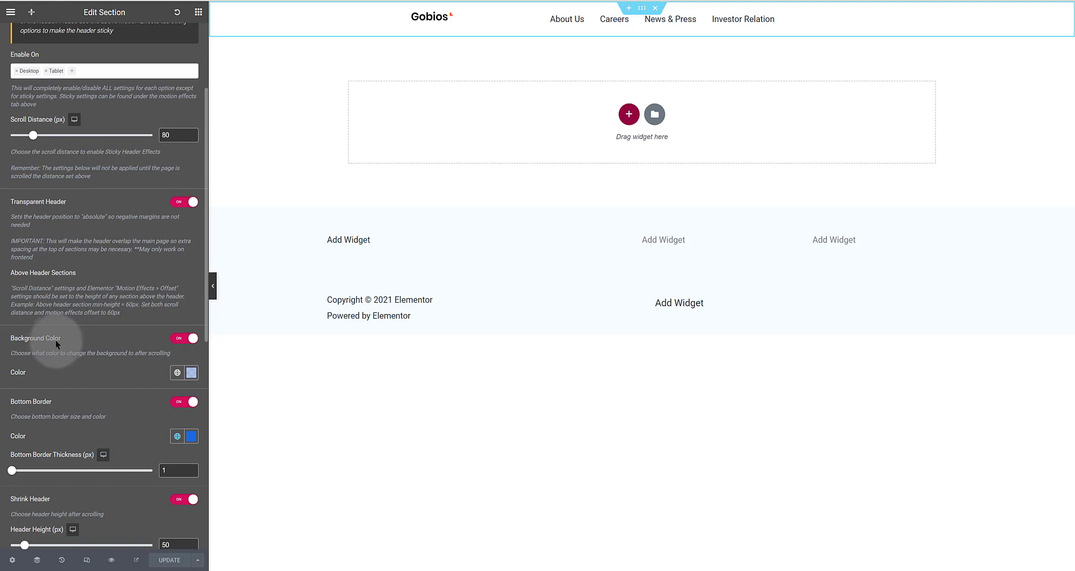
pyautogui.scroll(3, 82, 340)
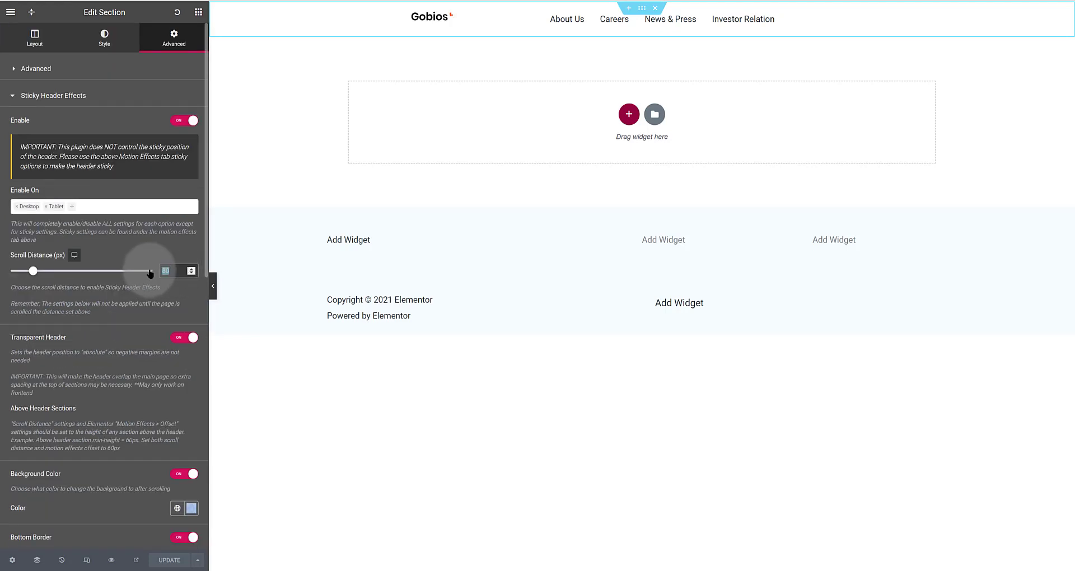
pyautogui.write('1')
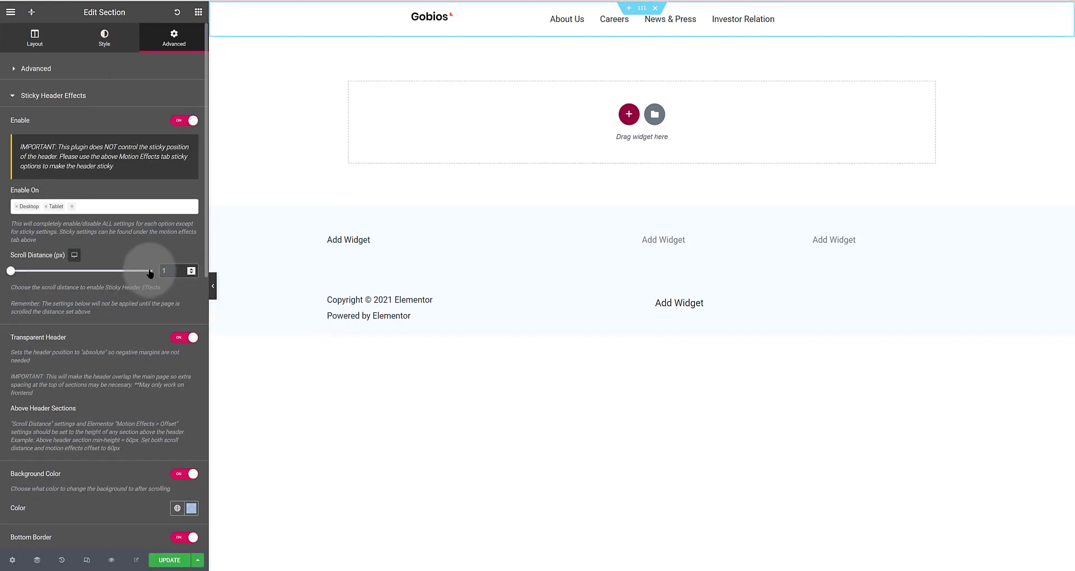
pyautogui.write('50')
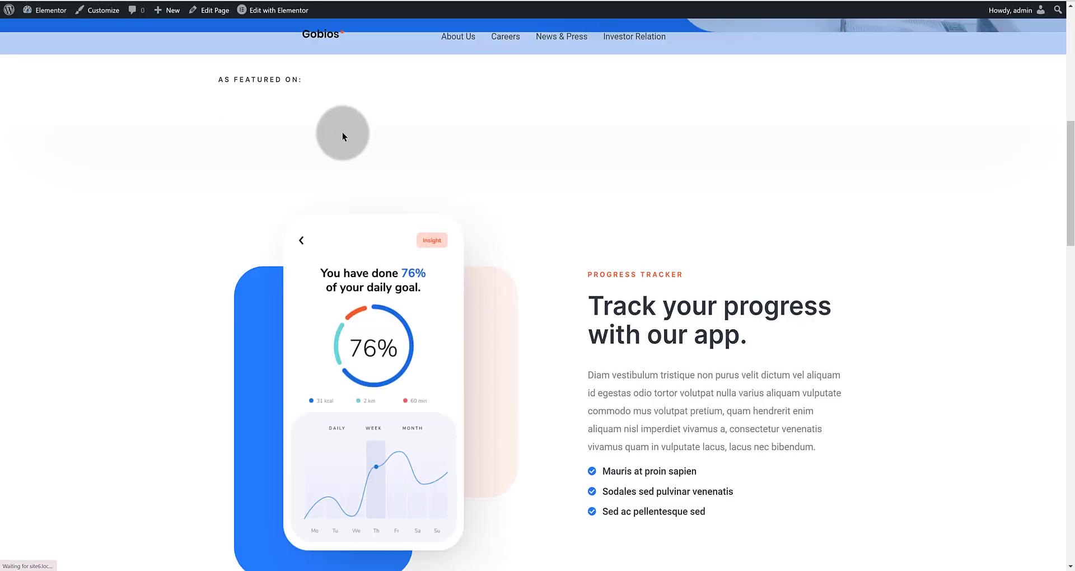
# Step: Scroll the live Gobios page to check that the header becomes a light blue sticky bar
pyautogui.scroll(8, 342, 132)
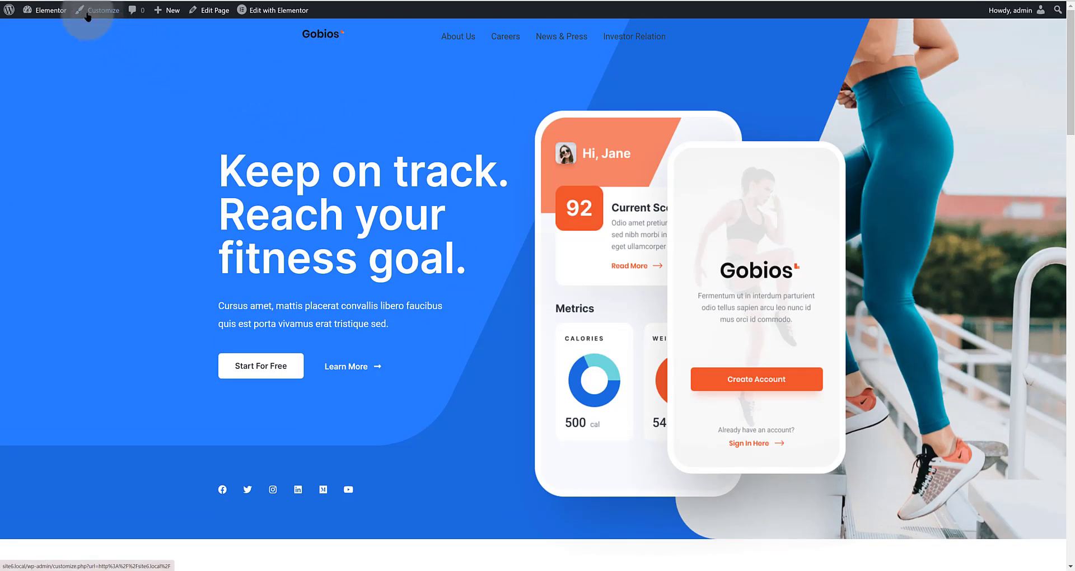
pyautogui.scroll(-1, 137, 64)
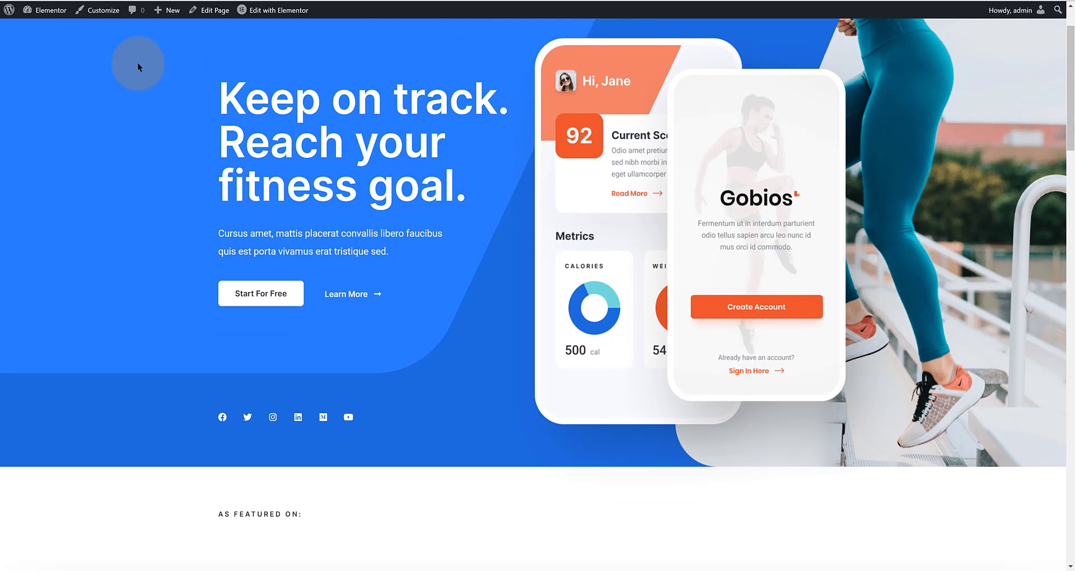
pyautogui.scroll(-2, 138, 64)
pyautogui.scroll(-3, 137, 64)
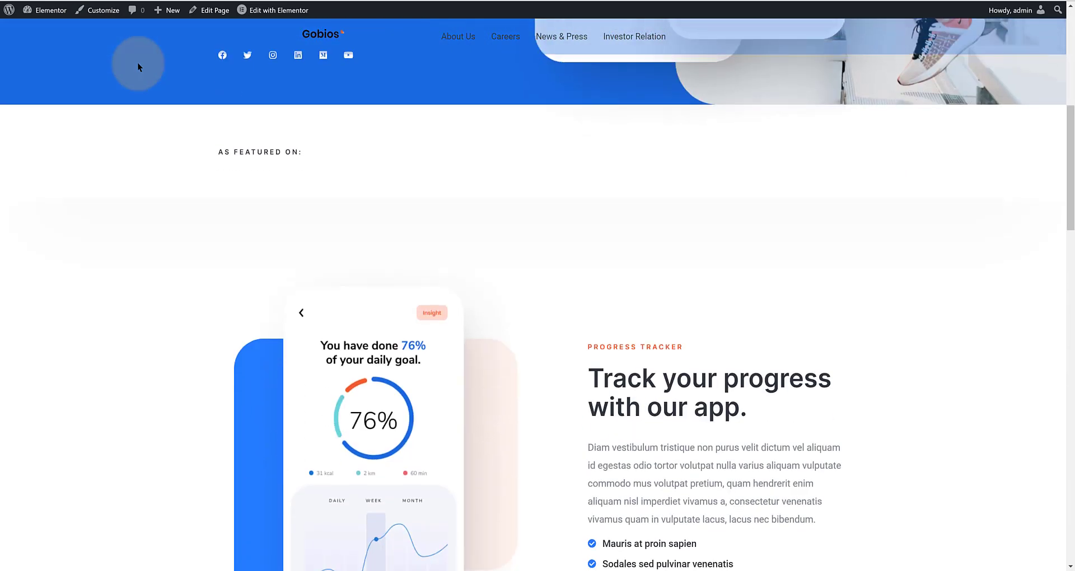
pyautogui.scroll(-4, 138, 63)
pyautogui.scroll(-3, 138, 63)
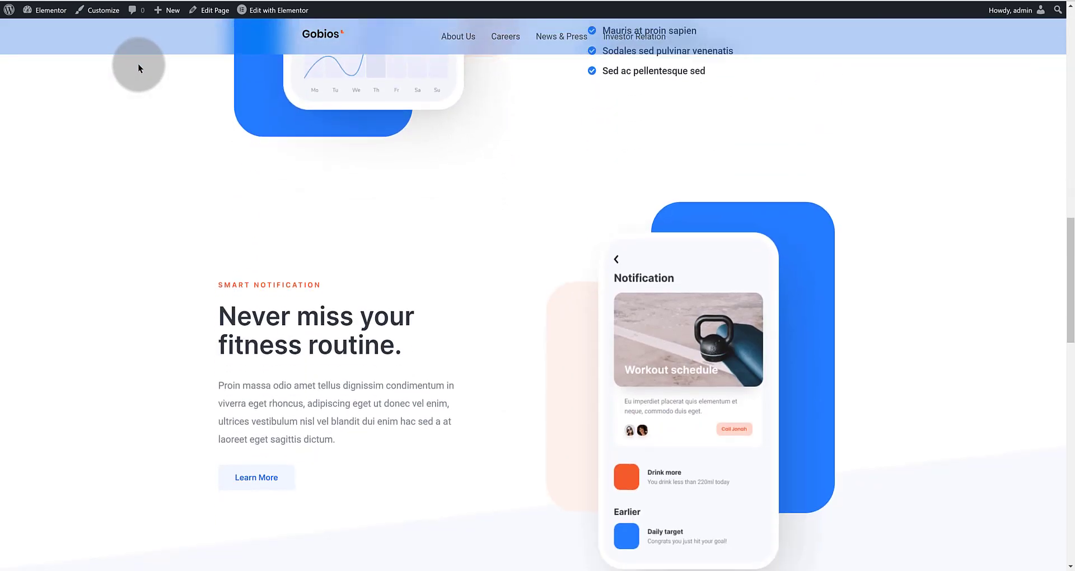
pyautogui.scroll(-5, 138, 63)
pyautogui.scroll(-6, 139, 67)
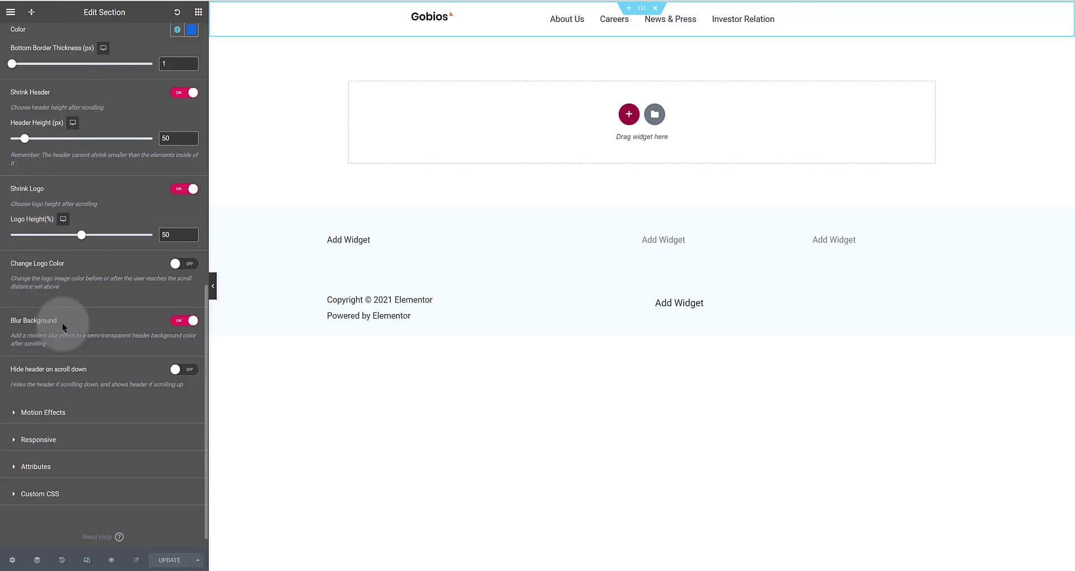
# Step: Change the header's after-scroll background colour to translucent orange #E1771A52
pyautogui.scroll(7, 62, 325)
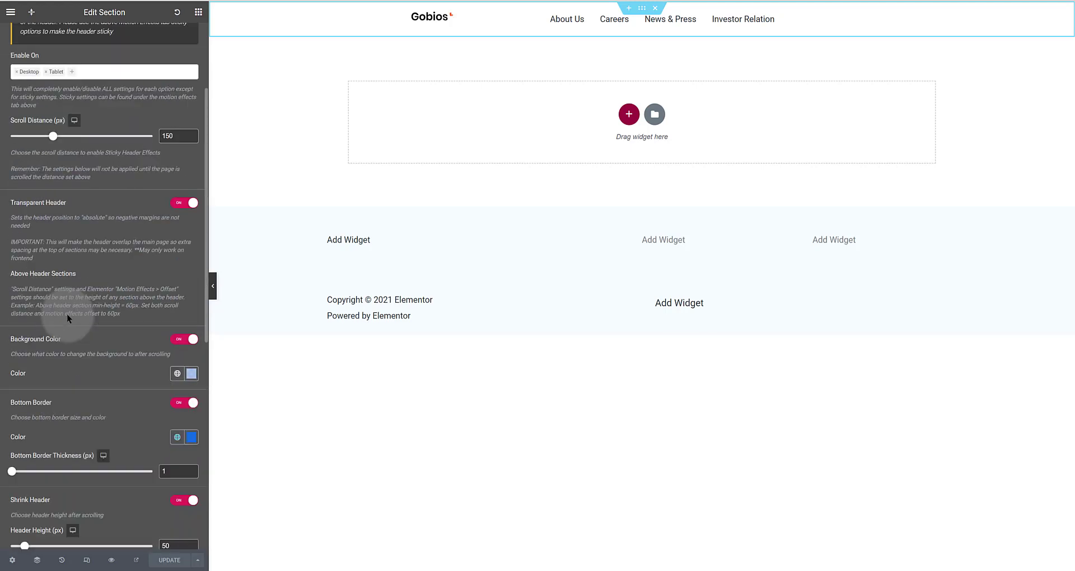
pyautogui.click(191, 374)
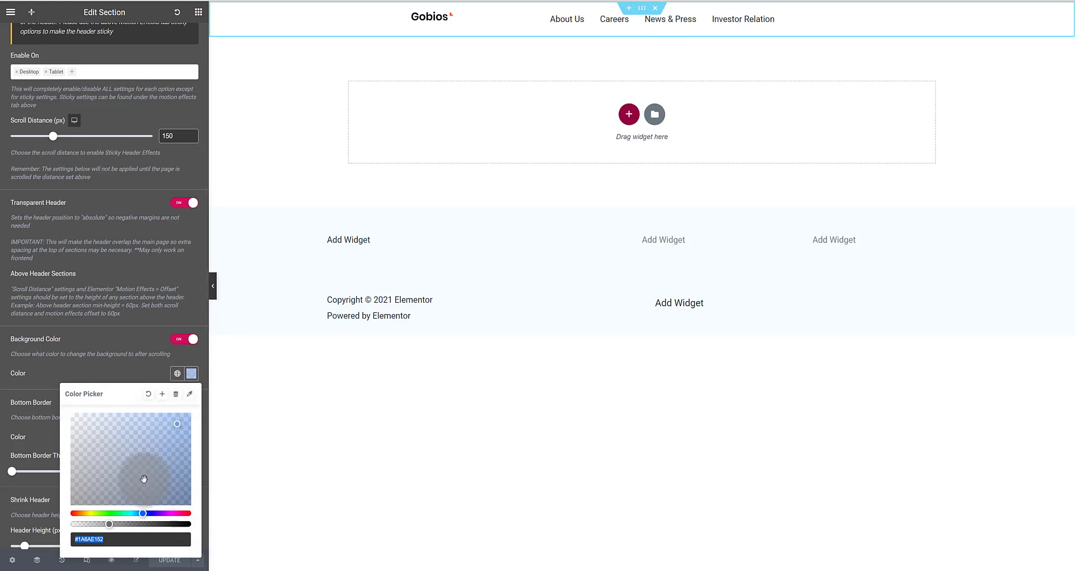
pyautogui.click(80, 514)
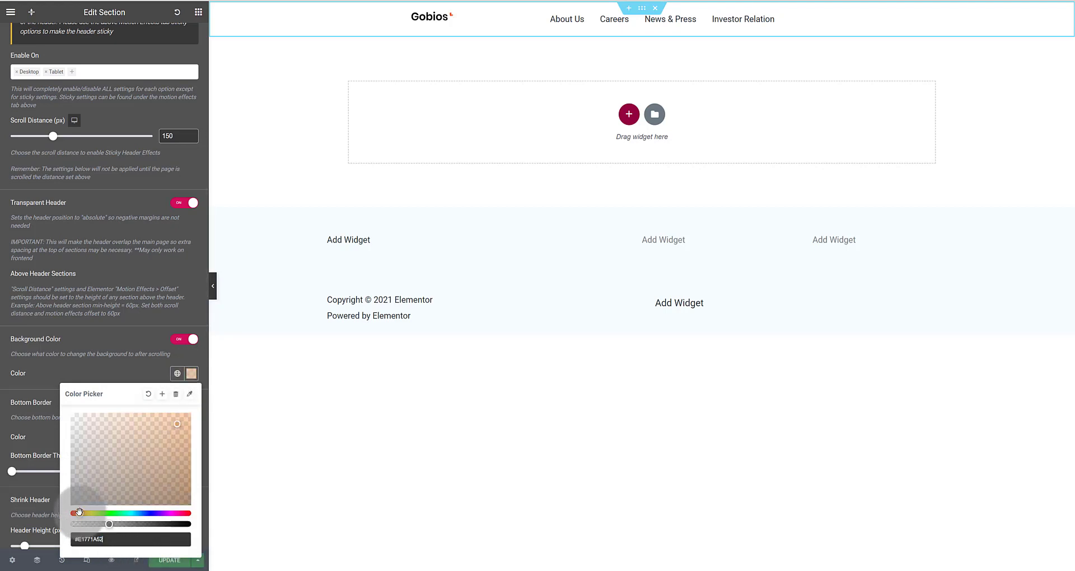
pyautogui.click(136, 368)
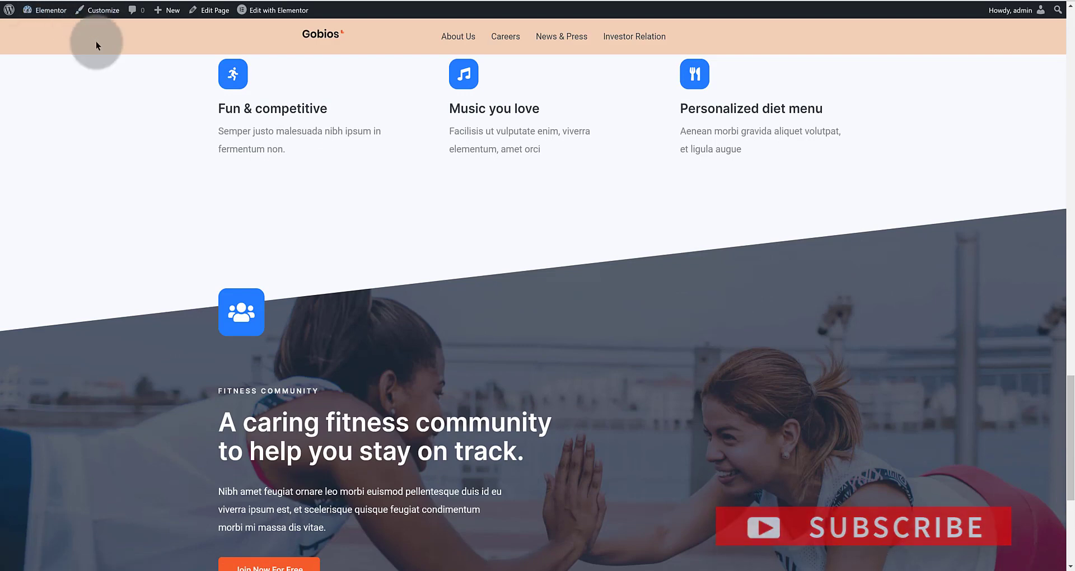
pyautogui.scroll(-1, 96, 44)
pyautogui.scroll(-2, 98, 49)
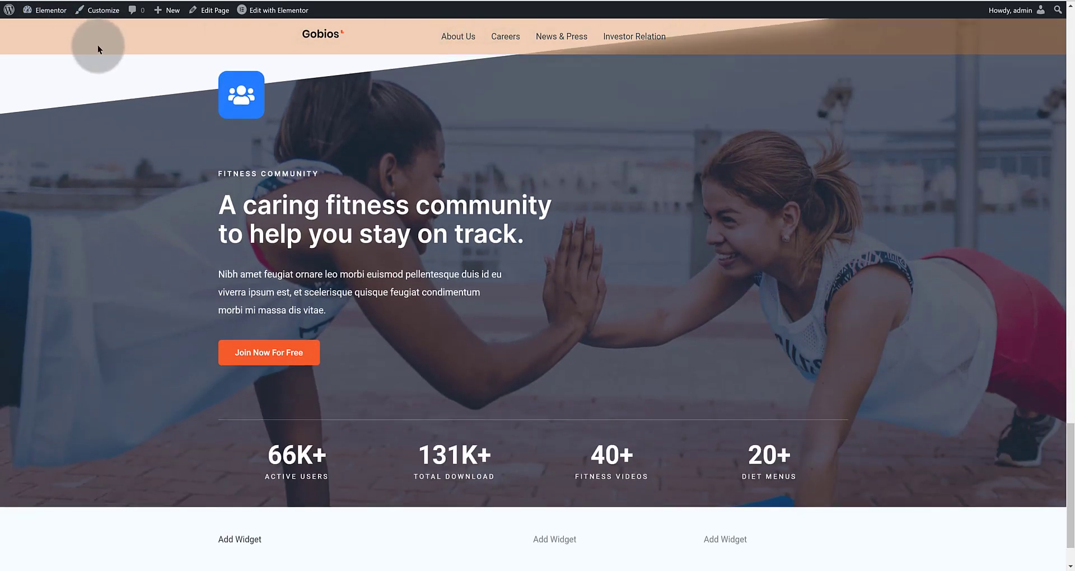
pyautogui.scroll(-1, 99, 50)
pyautogui.scroll(4, 99, 46)
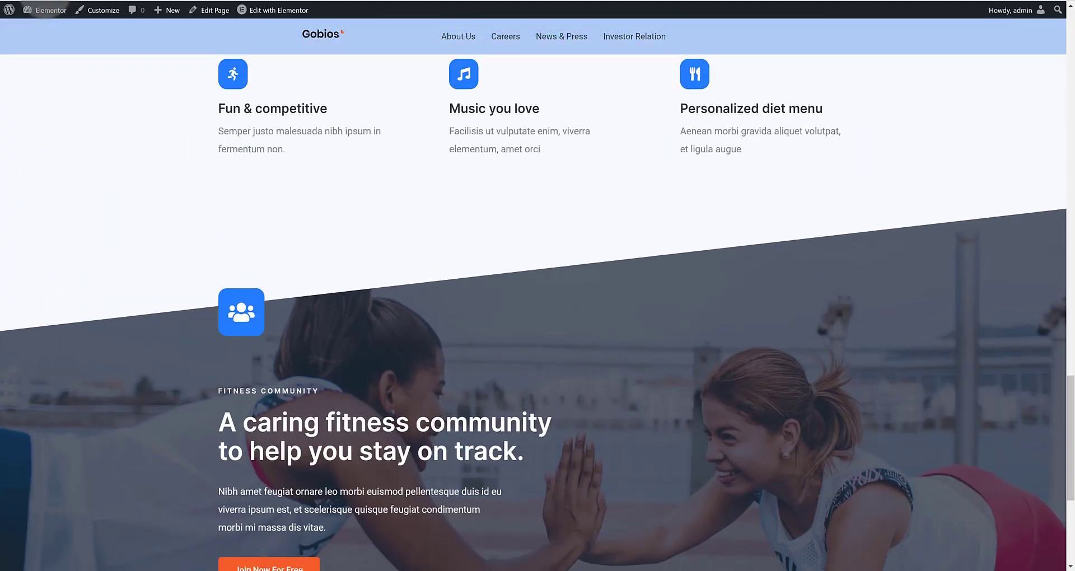
pyautogui.click(45, 8)
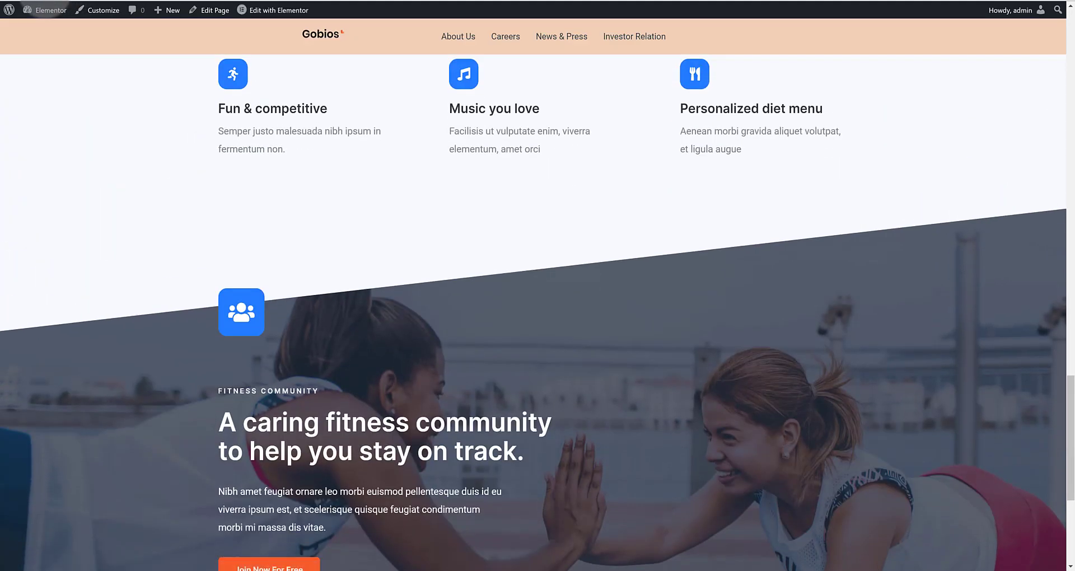
pyautogui.scroll(-1, 96, 42)
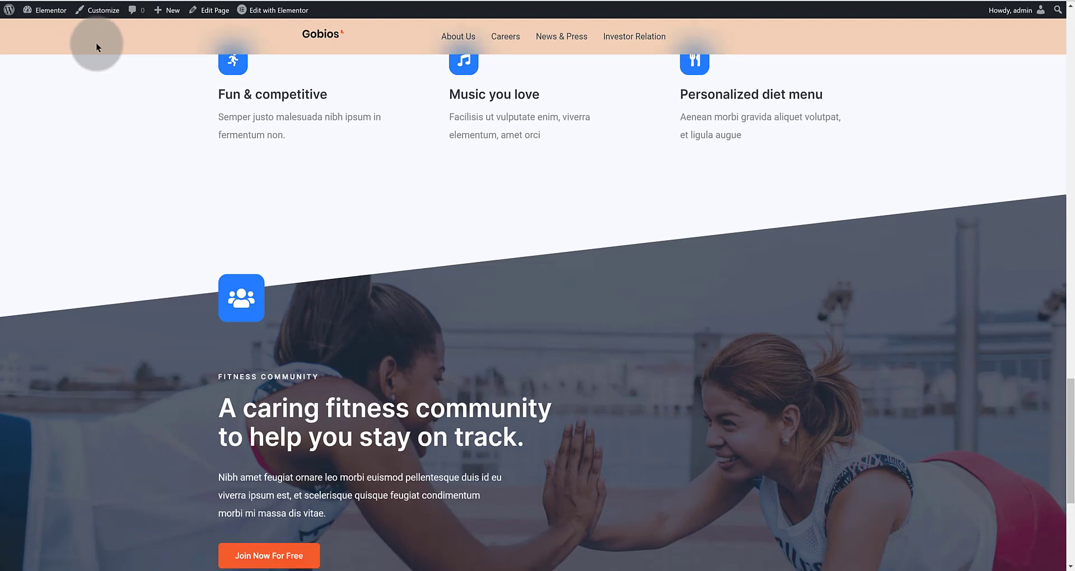
pyautogui.scroll(-2, 97, 44)
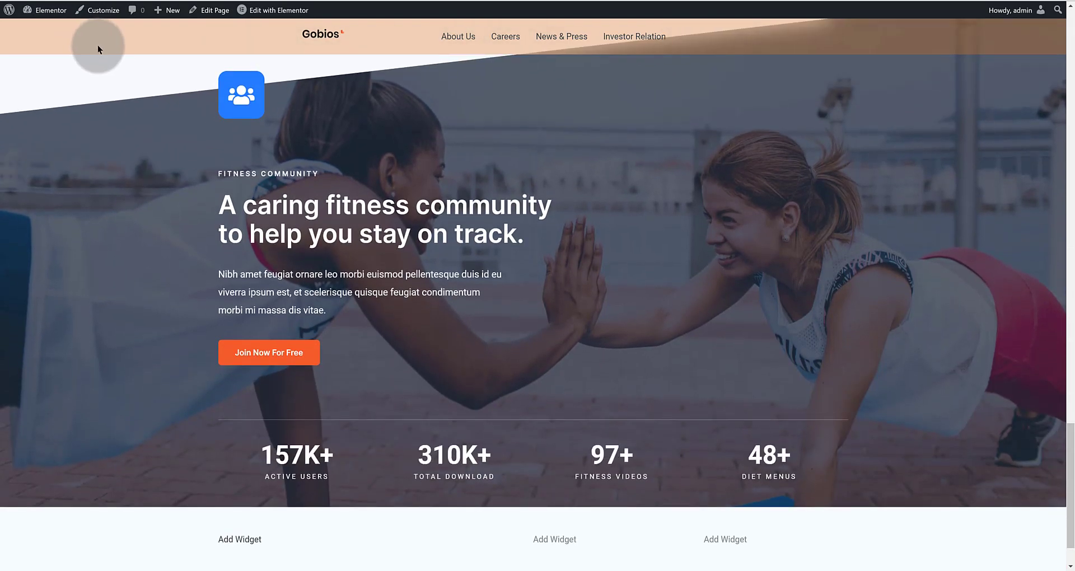
pyautogui.scroll(-1, 97, 44)
pyautogui.scroll(4, 98, 46)
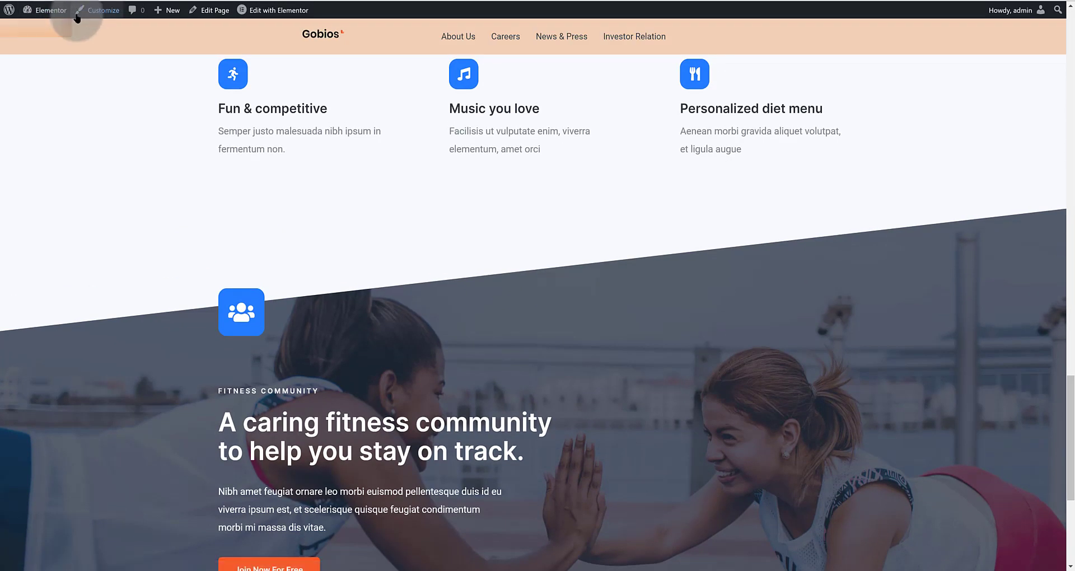
pyautogui.scroll(-1, 96, 43)
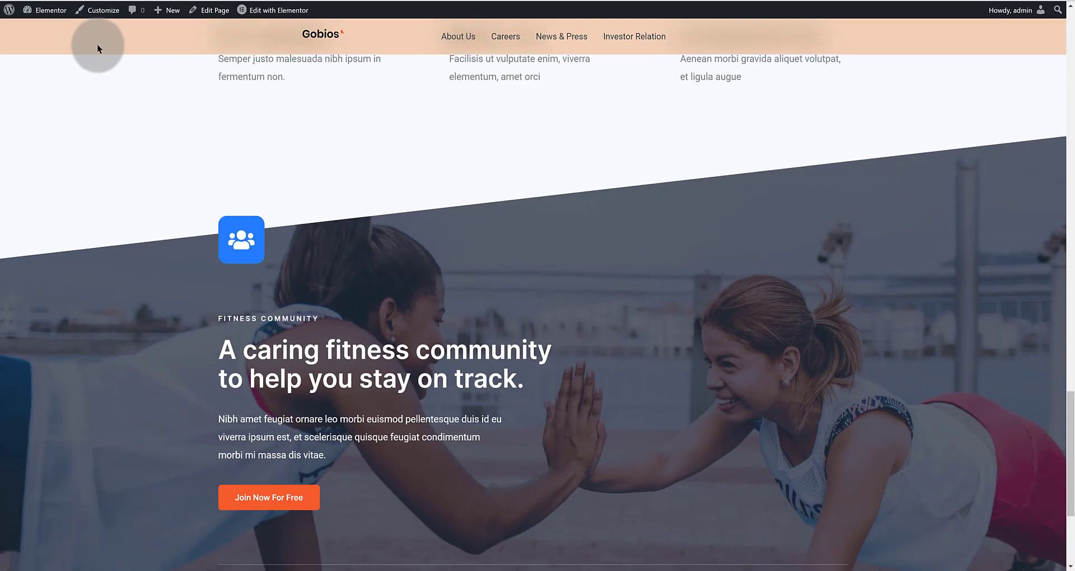
pyautogui.scroll(-3, 98, 44)
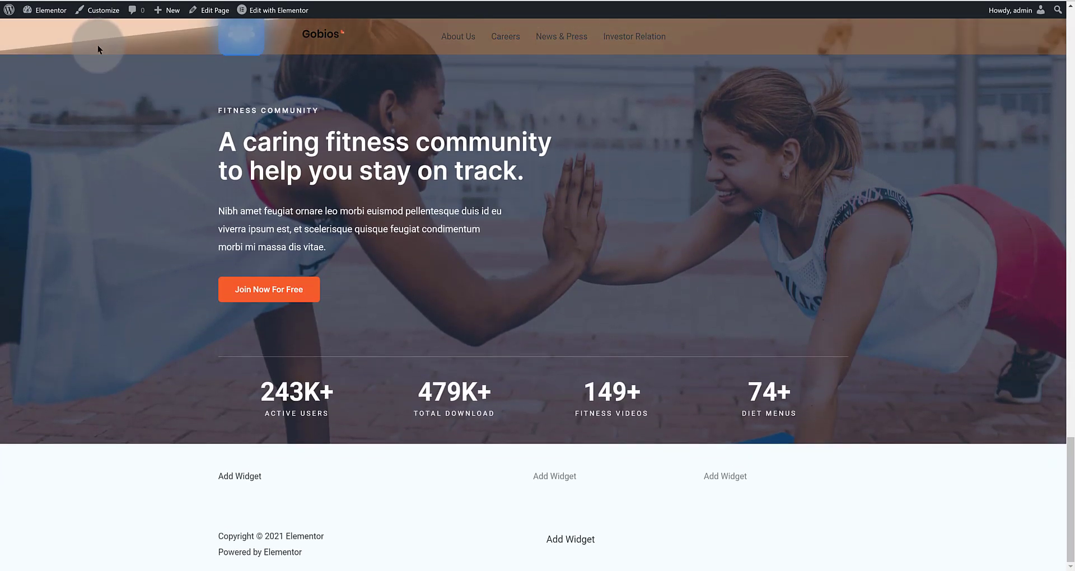
pyautogui.scroll(4, 99, 46)
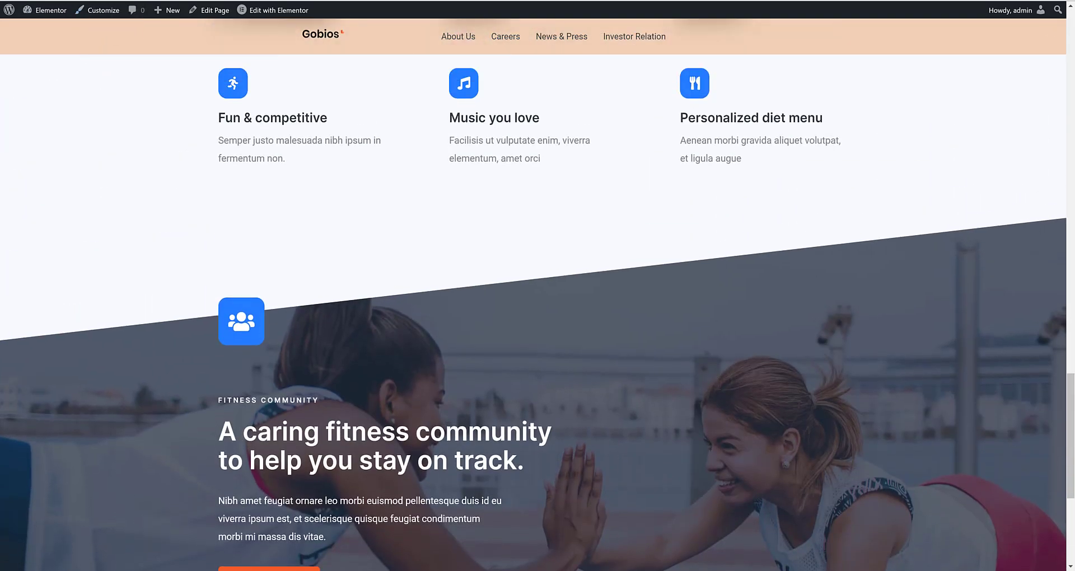
pyautogui.scroll(-1, 99, 46)
pyautogui.click(45, 9)
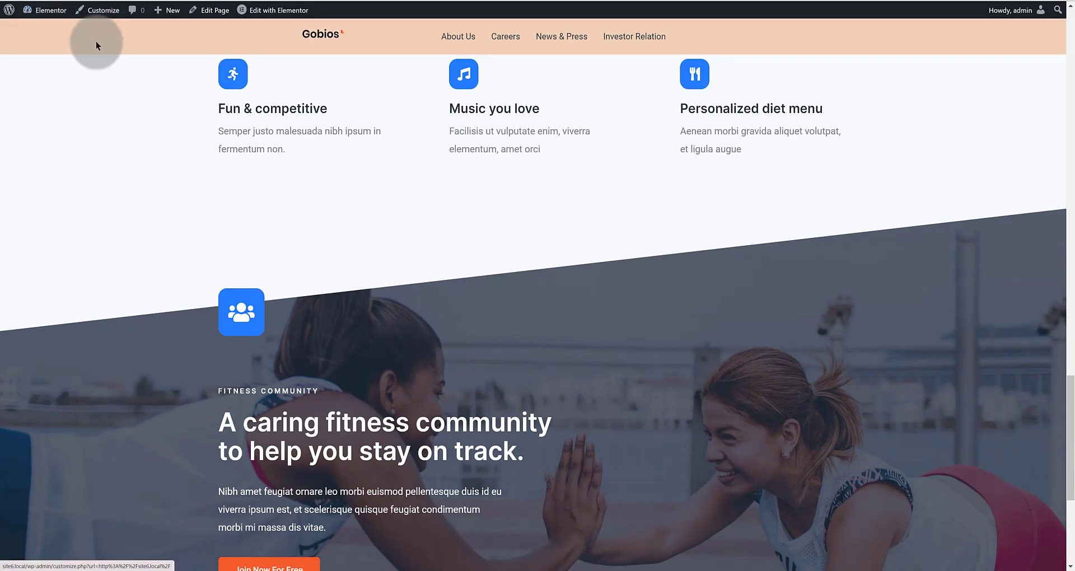
pyautogui.scroll(-1, 97, 44)
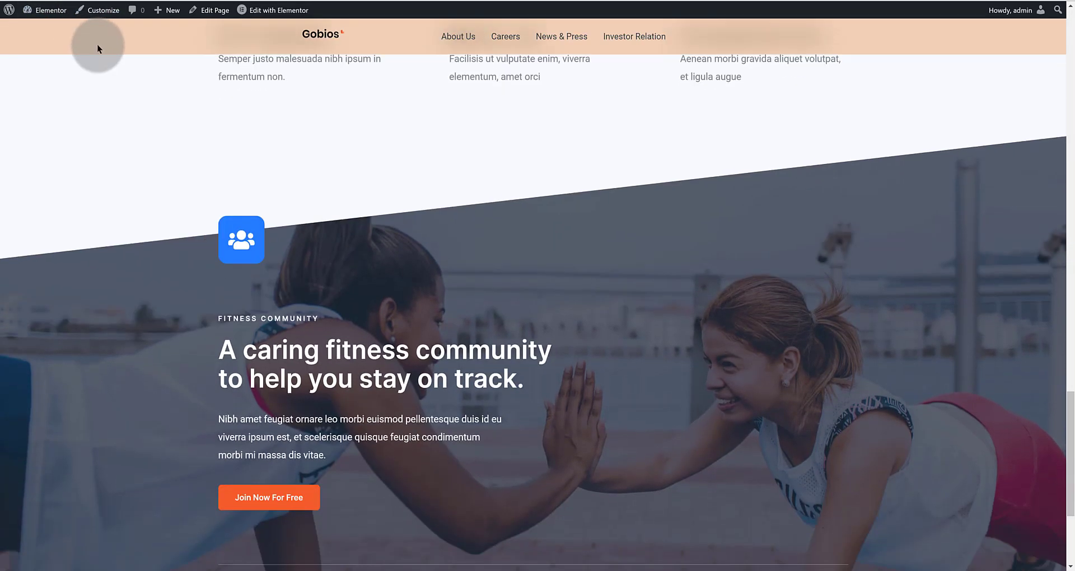